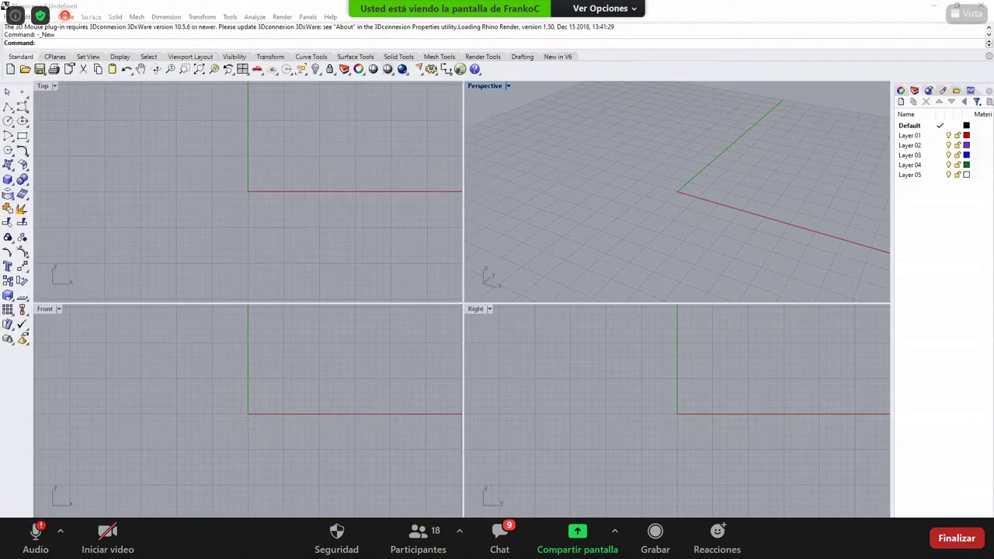
- Check the meeting chat and the participants list in Zoom
{"action": "left_click", "coordinate": [501, 540]}
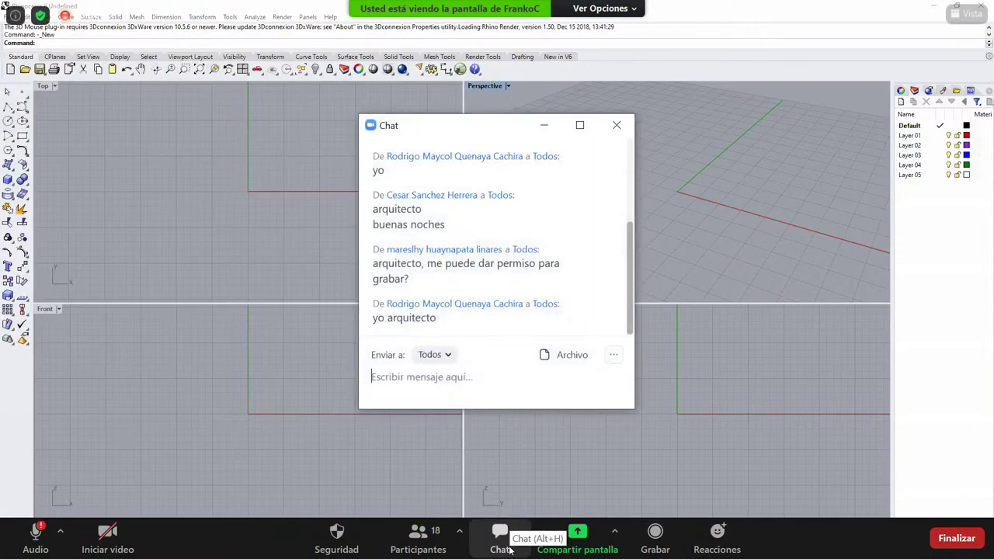
{"action": "left_click", "coordinate": [544, 125]}
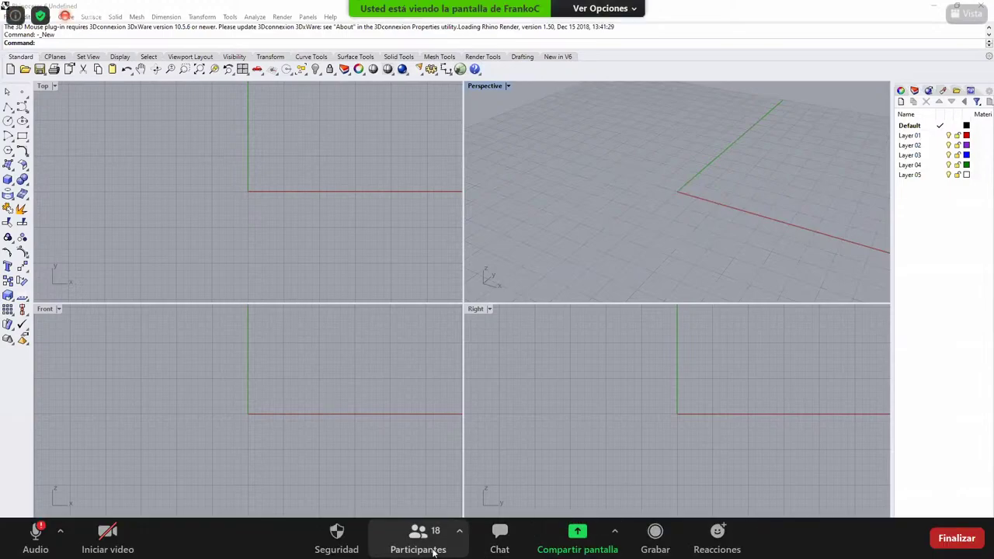
{"action": "left_click", "coordinate": [433, 552]}
{"action": "left_click_drag", "start_coordinate": [411, 135], "coordinate": [513, 556]}
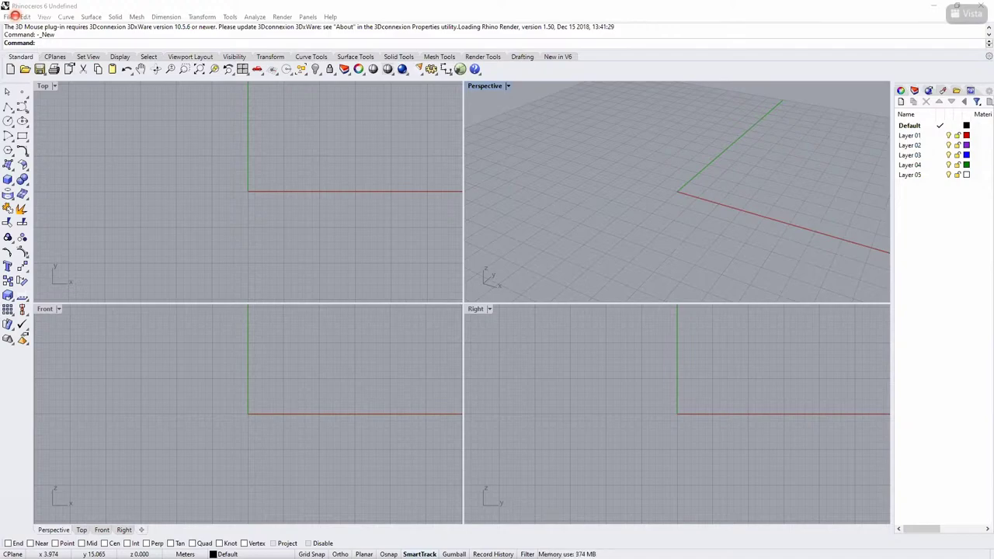
- Launch Grasshopper, dismiss its getting-started browser, and move and enlarge its window over the viewports
{"action": "left_click", "coordinate": [460, 69]}
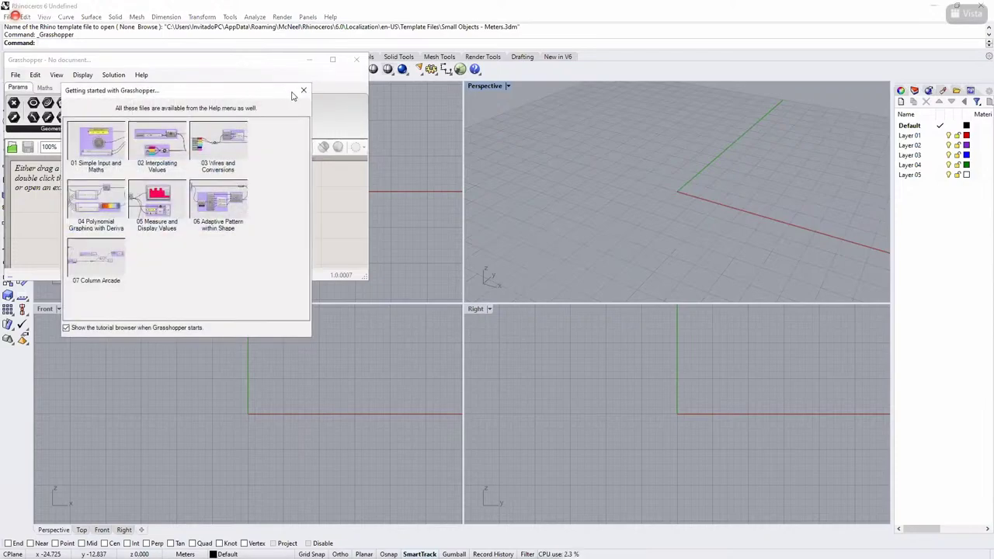
{"action": "left_click", "coordinate": [303, 90]}
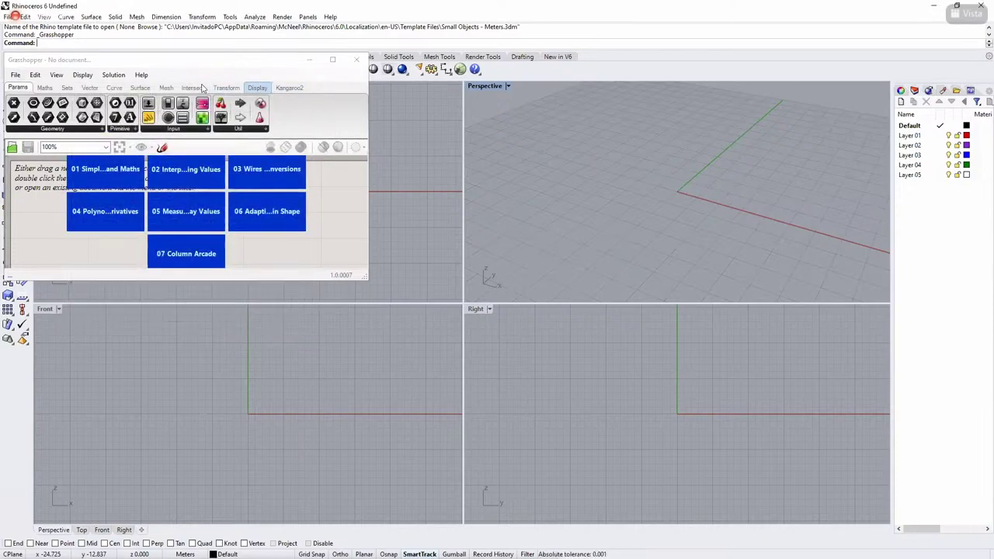
{"action": "left_click_drag", "start_coordinate": [160, 66], "coordinate": [288, 73]}
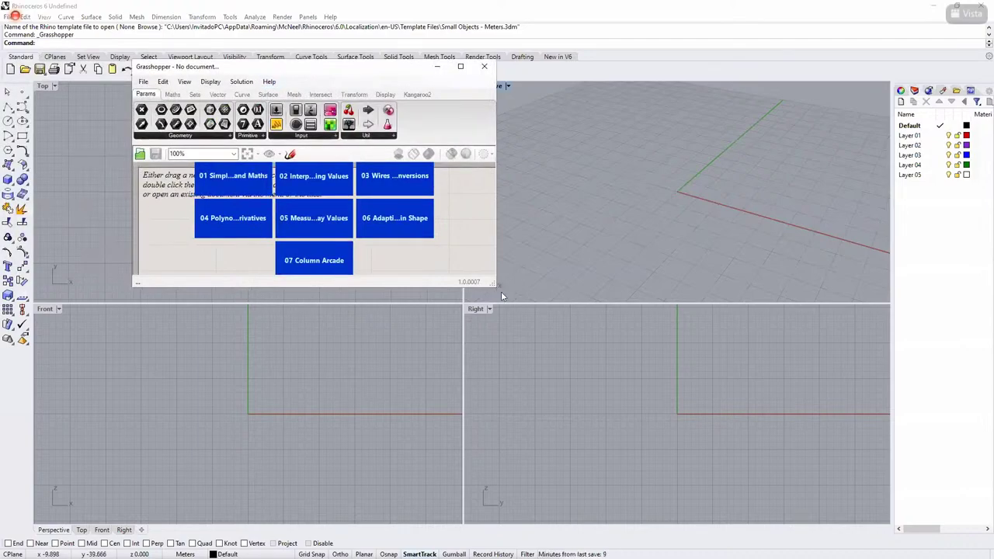
{"action": "left_click_drag", "start_coordinate": [496, 287], "coordinate": [561, 447]}
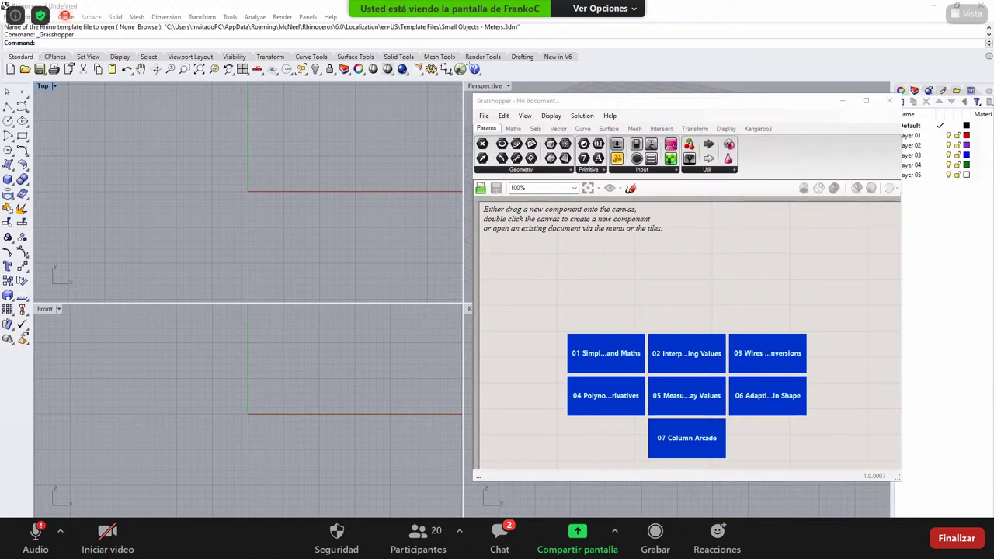
- Draw red annotation arrows on the shared screen pointing at the Grasshopper launch icon
{"action": "left_click_drag", "start_coordinate": [397, 125], "coordinate": [464, 78]}
{"action": "left_click_drag", "start_coordinate": [546, 30], "coordinate": [450, 79]}
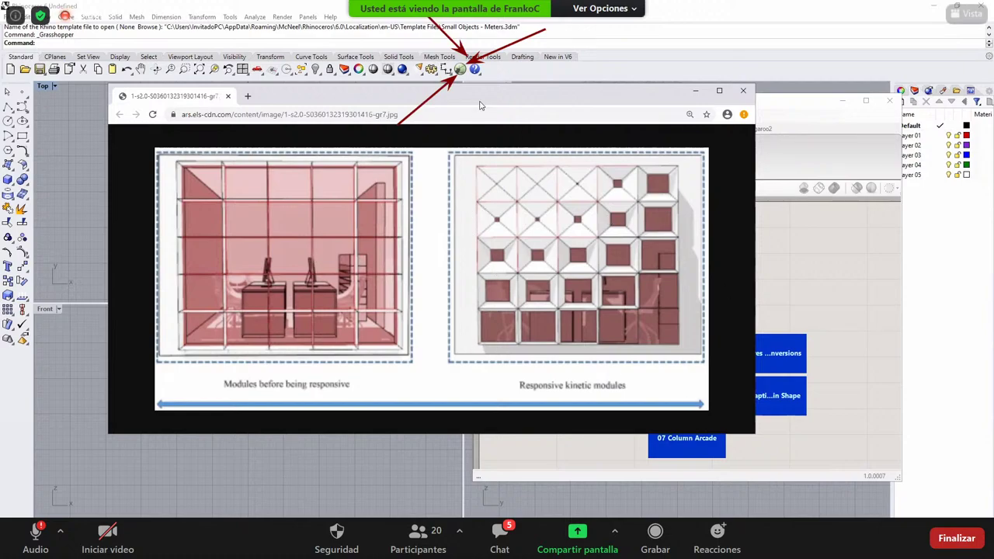
- Switch to the browser, bring up the Proving Ground LunchBox page and share its address in the meeting chat
{"action": "left_click_drag", "start_coordinate": [509, 99], "coordinate": [510, 127]}
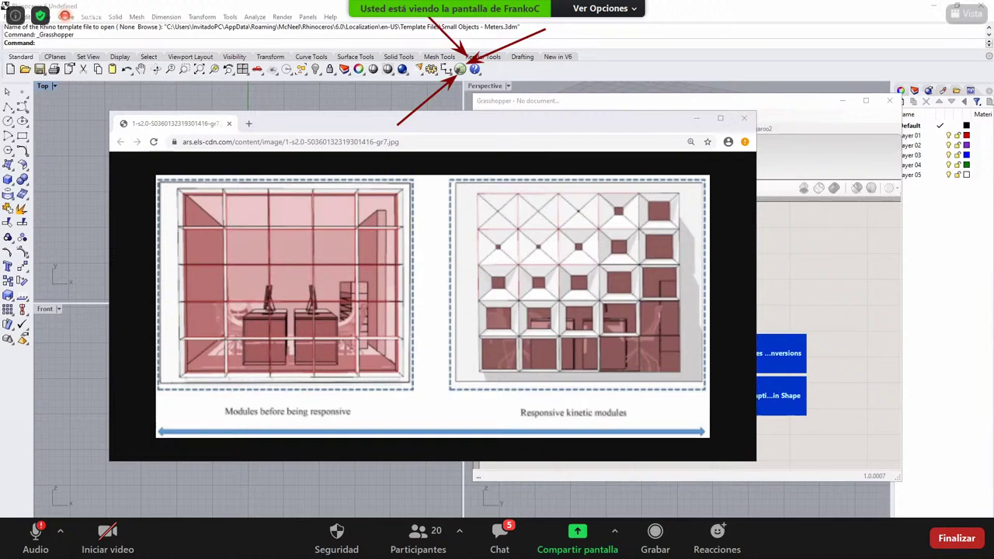
{"action": "key", "text": "alt+Tab"}
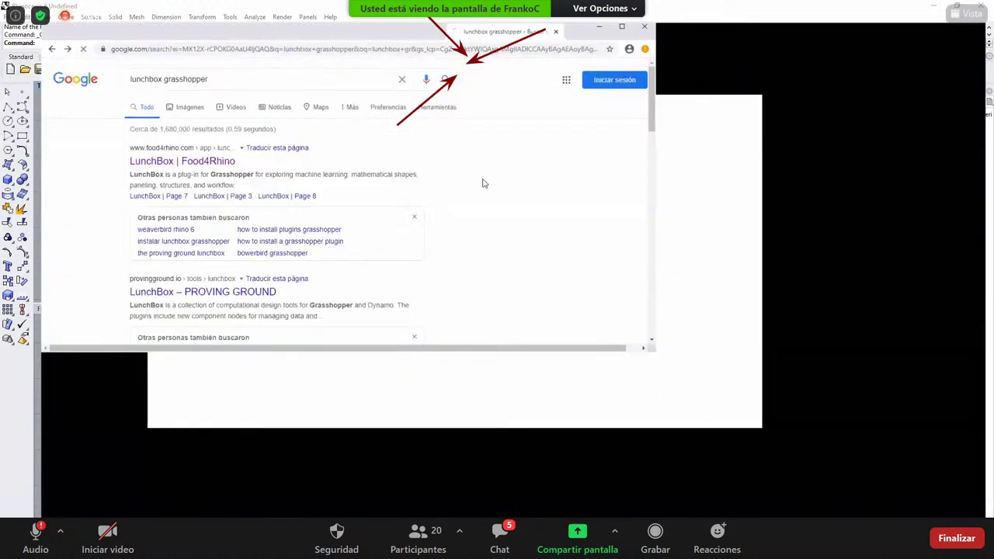
{"action": "double_click", "coordinate": [521, 38]}
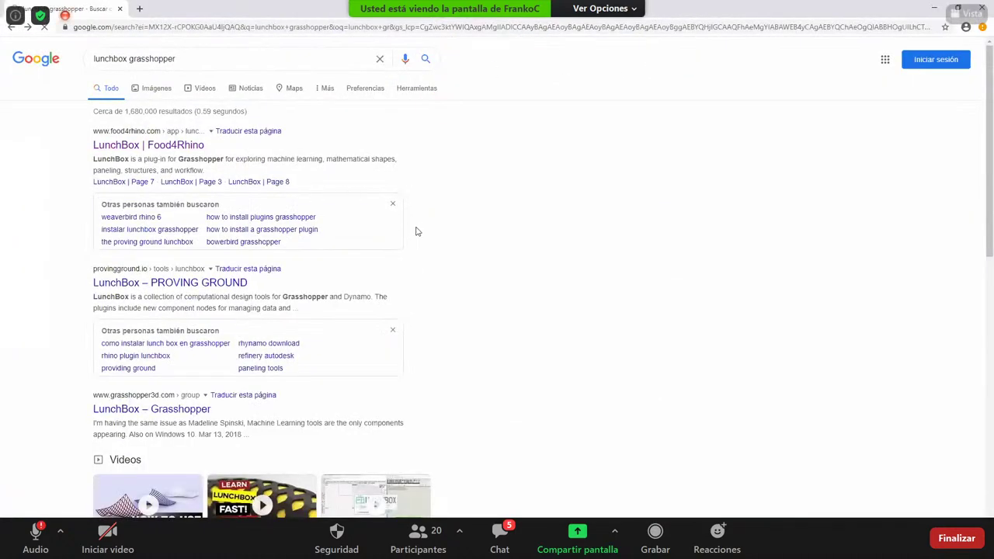
{"action": "key", "text": "alt+Tab"}
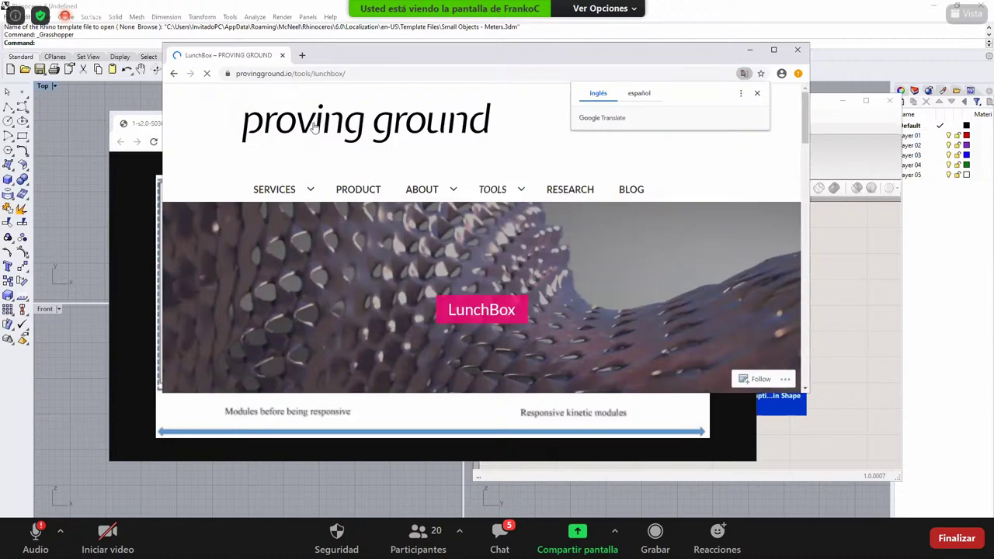
{"action": "left_click", "coordinate": [303, 73]}
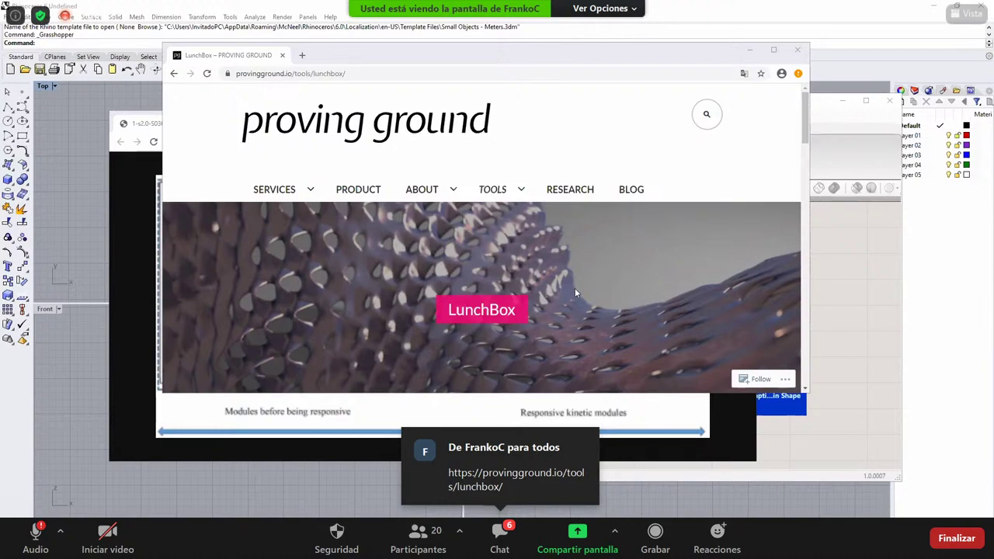
- Download the LunchBox installer for Grasshopper and Dynamo from the Proving Ground site, keeping the file despite the browser warning
{"action": "scroll", "coordinate": [575, 288], "scroll_direction": "down", "scroll_amount": 3}
{"action": "scroll", "coordinate": [568, 288], "scroll_direction": "down", "scroll_amount": 4}
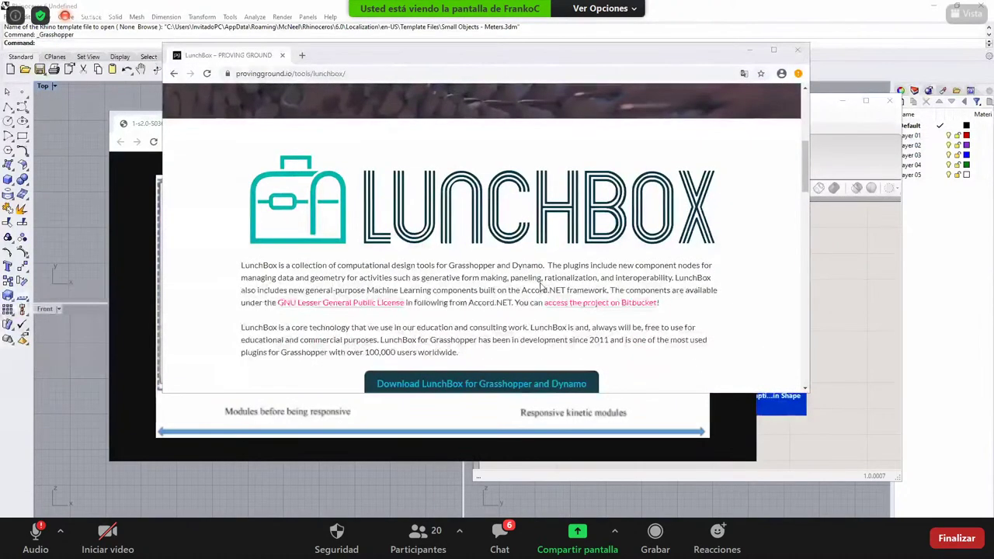
{"action": "scroll", "coordinate": [446, 231], "scroll_direction": "down", "scroll_amount": 2}
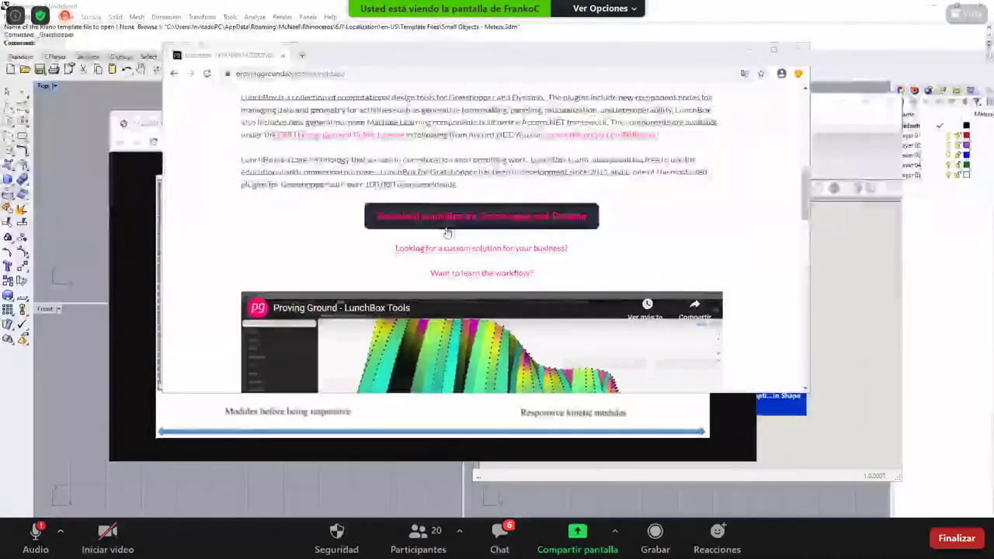
{"action": "left_click", "coordinate": [490, 218]}
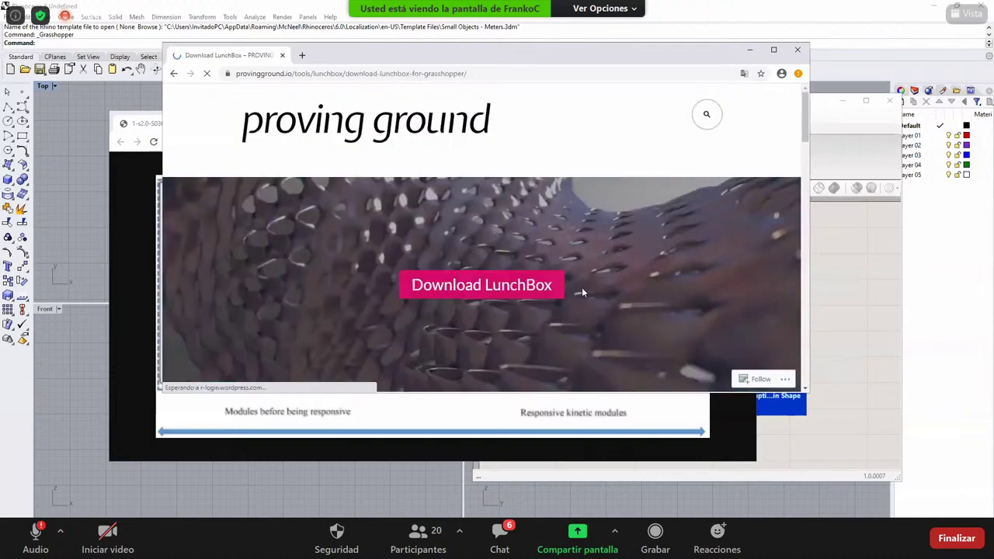
{"action": "scroll", "coordinate": [581, 292], "scroll_direction": "down", "scroll_amount": 3}
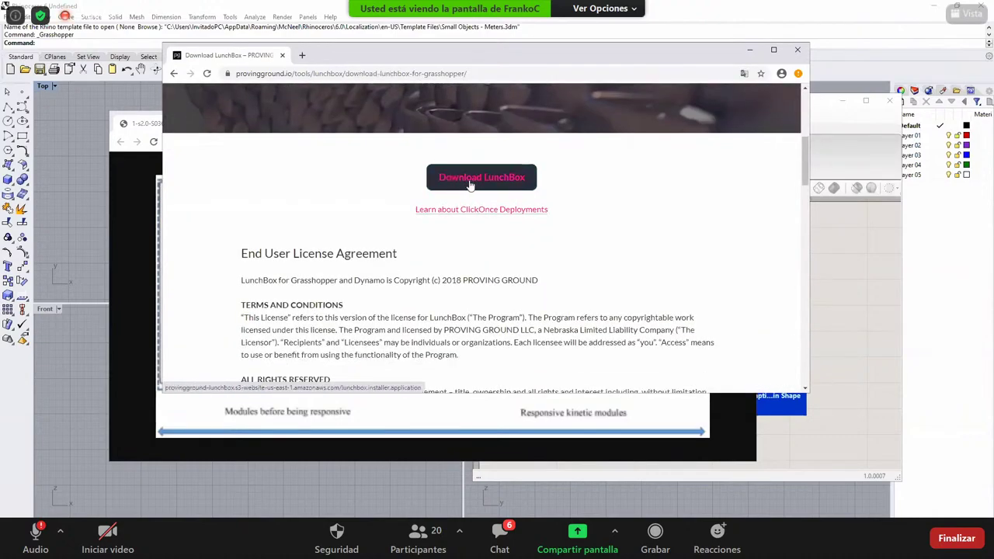
{"action": "left_click", "coordinate": [470, 180]}
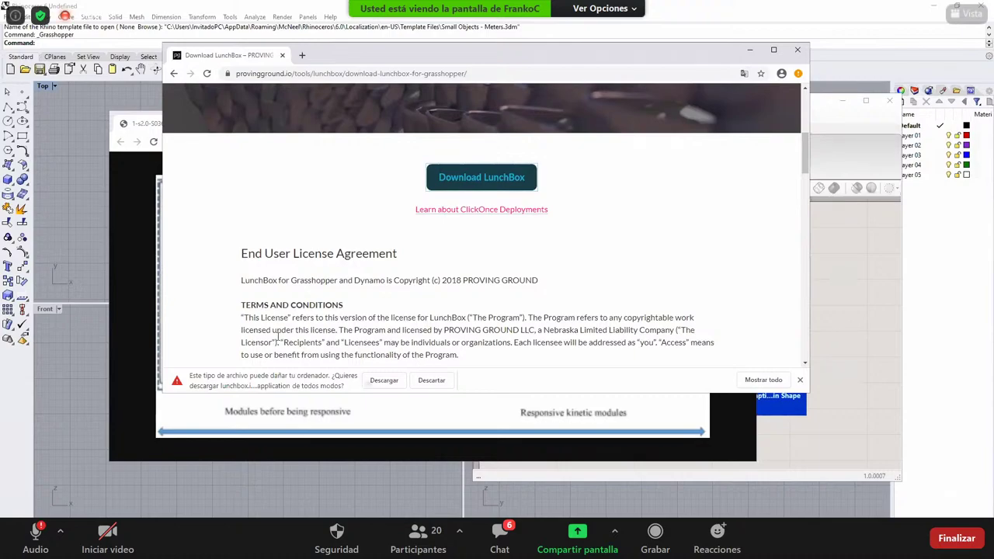
{"action": "left_click", "coordinate": [383, 380]}
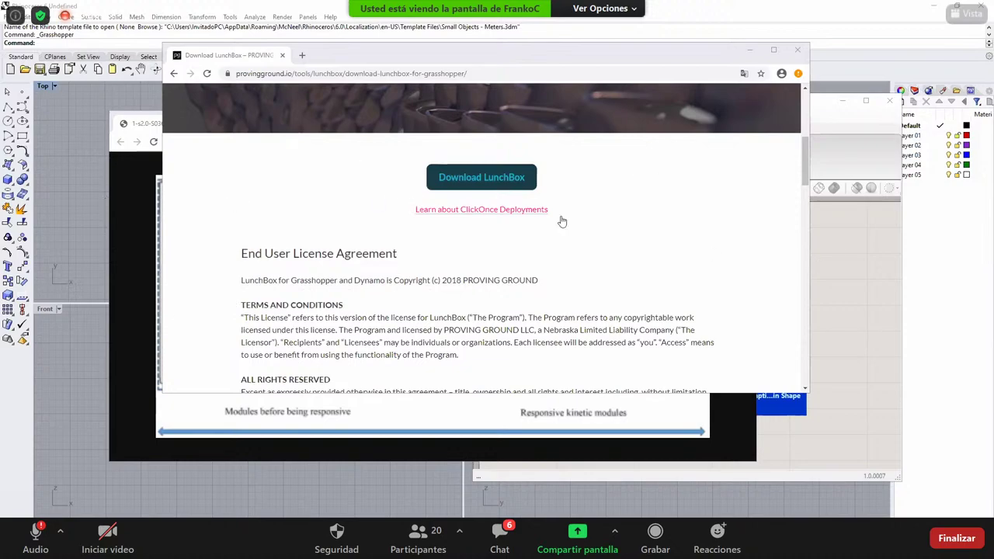
- Examine the reference image of modules before and after becoming responsive kinetic modules
{"action": "left_click", "coordinate": [128, 254]}
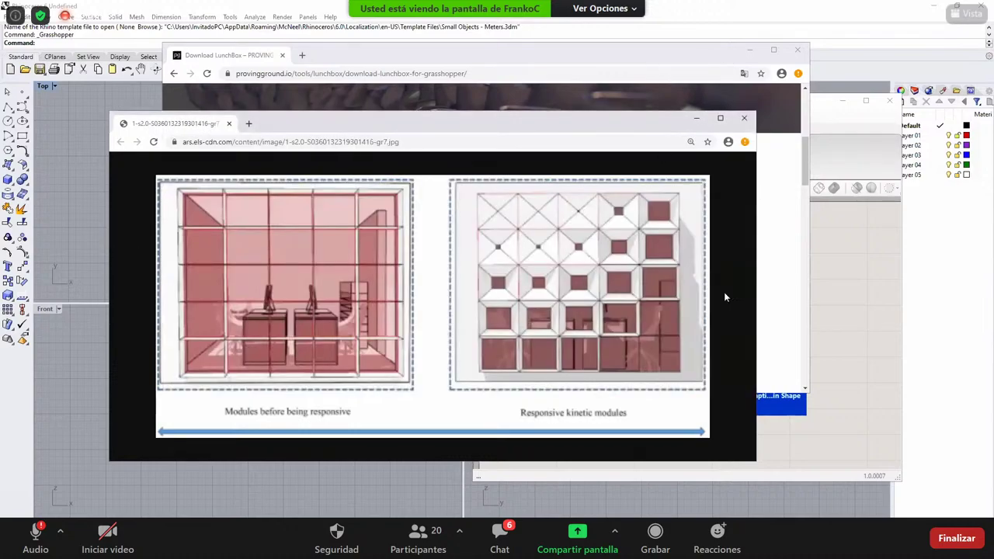
{"action": "key", "text": "alt+Tab"}
{"action": "key", "text": "alt+Tab"}
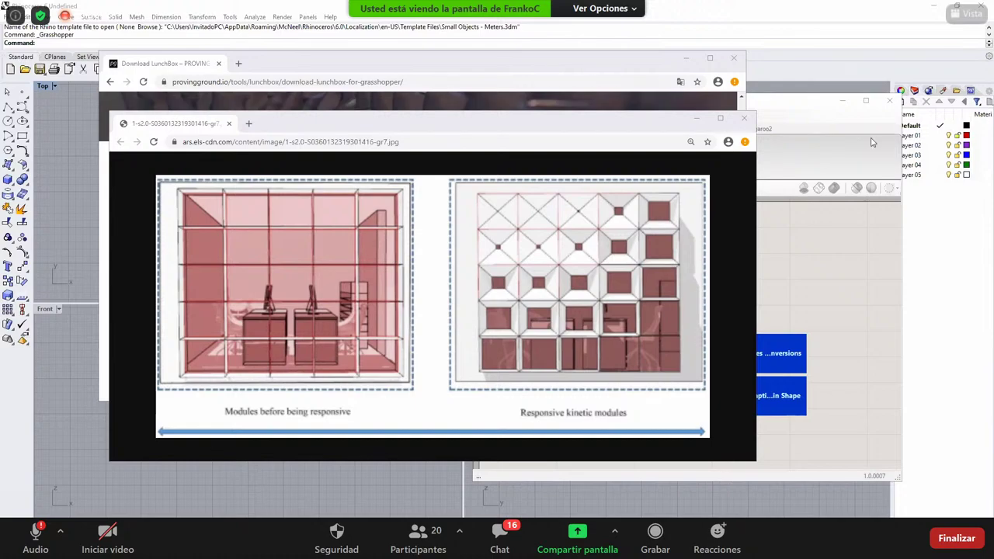
- Return to Rhino and Grasshopper and maximize the Perspective viewport
{"action": "left_click", "coordinate": [794, 242]}
{"action": "left_click", "coordinate": [476, 101]}
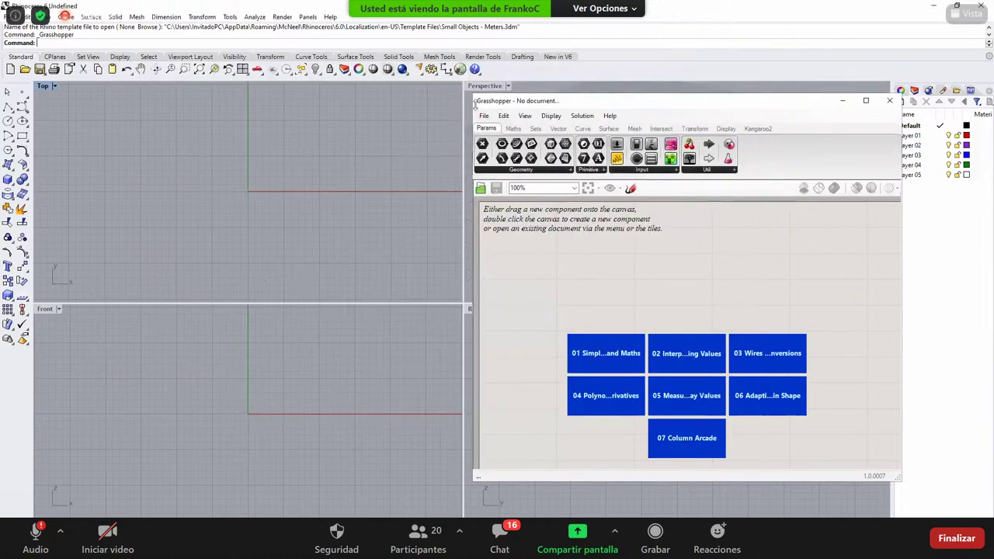
{"action": "left_click", "coordinate": [500, 91]}
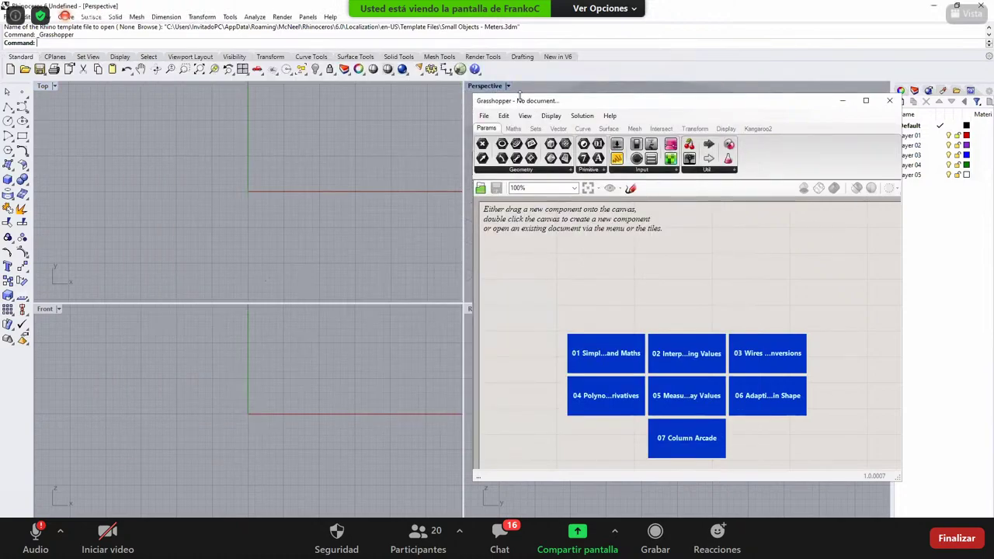
{"action": "double_click", "coordinate": [484, 85]}
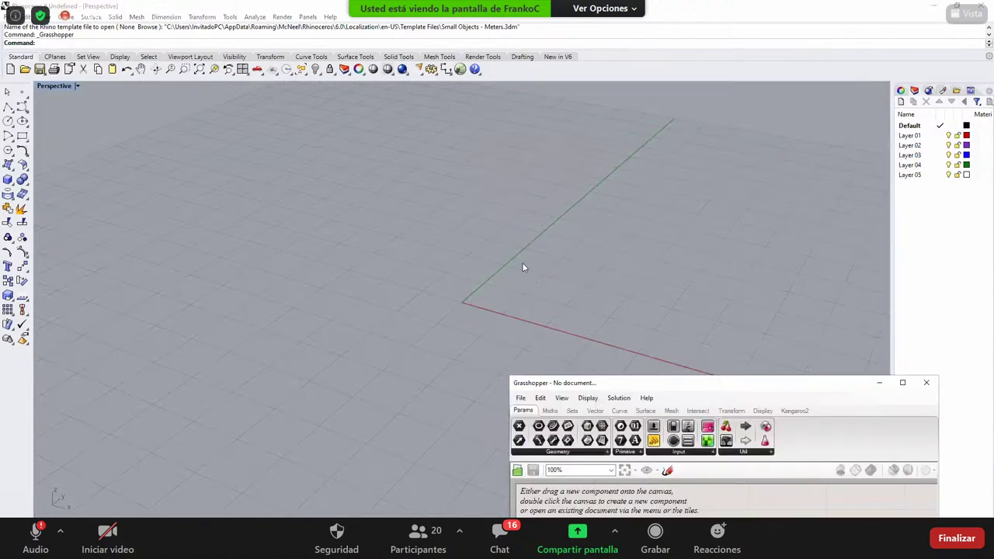
{"action": "right_click_drag", "start_coordinate": [523, 269], "coordinate": [481, 295]}
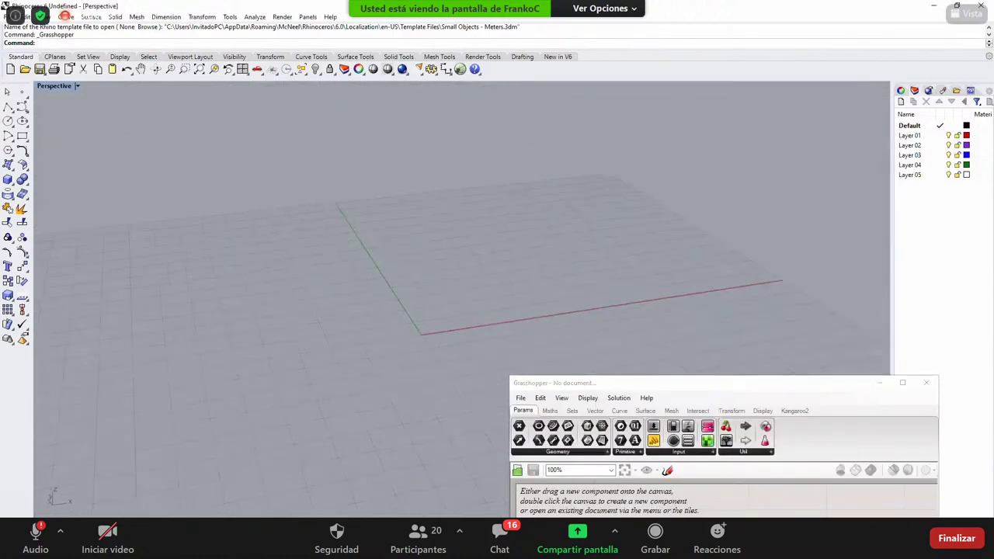
{"action": "scroll", "coordinate": [481, 296], "scroll_direction": "up", "scroll_amount": 2}
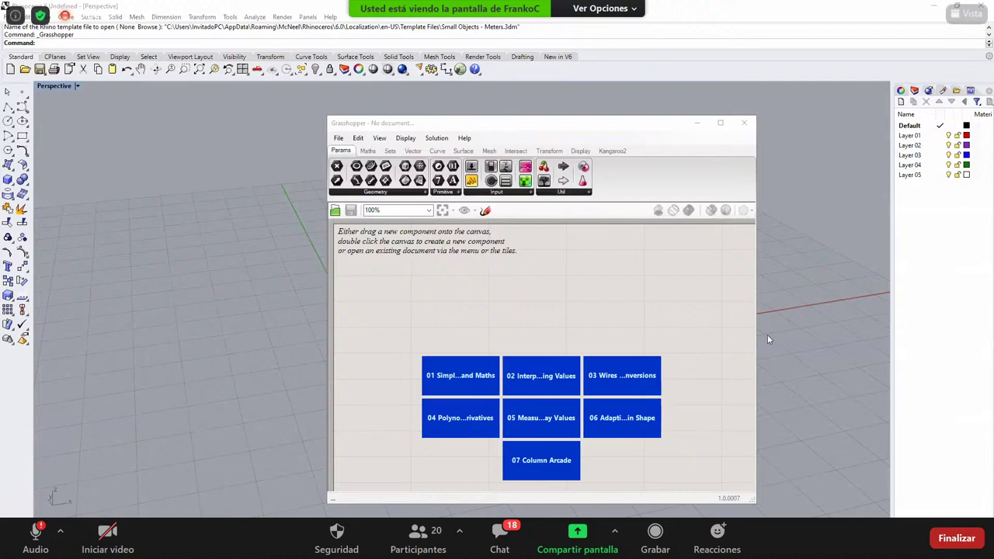
- Close Grasshopper and Rhino, and reposition the browser window with the kinetic modules reference image
{"action": "left_click", "coordinate": [747, 123]}
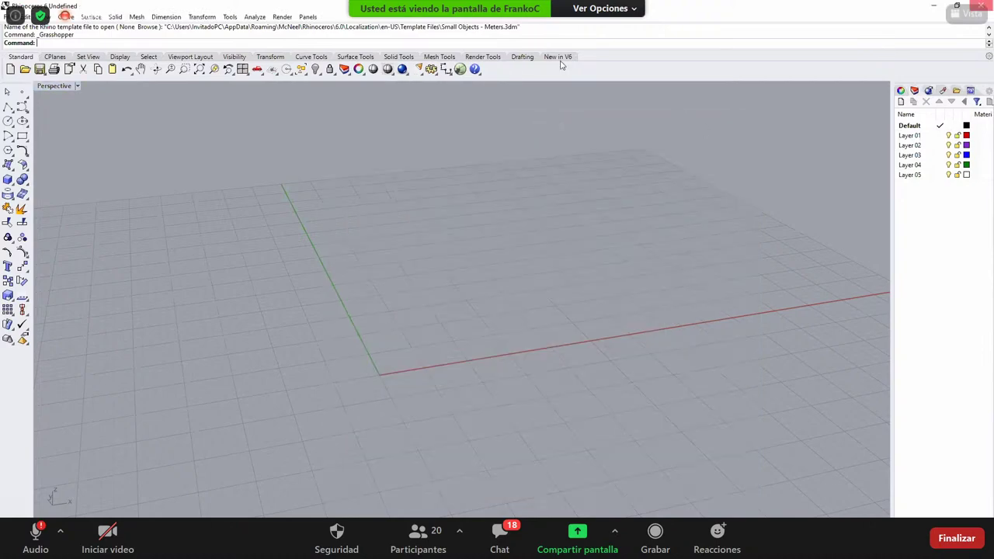
{"action": "key", "text": "super+Down"}
{"action": "left_click_drag", "start_coordinate": [435, 123], "coordinate": [595, 132]}
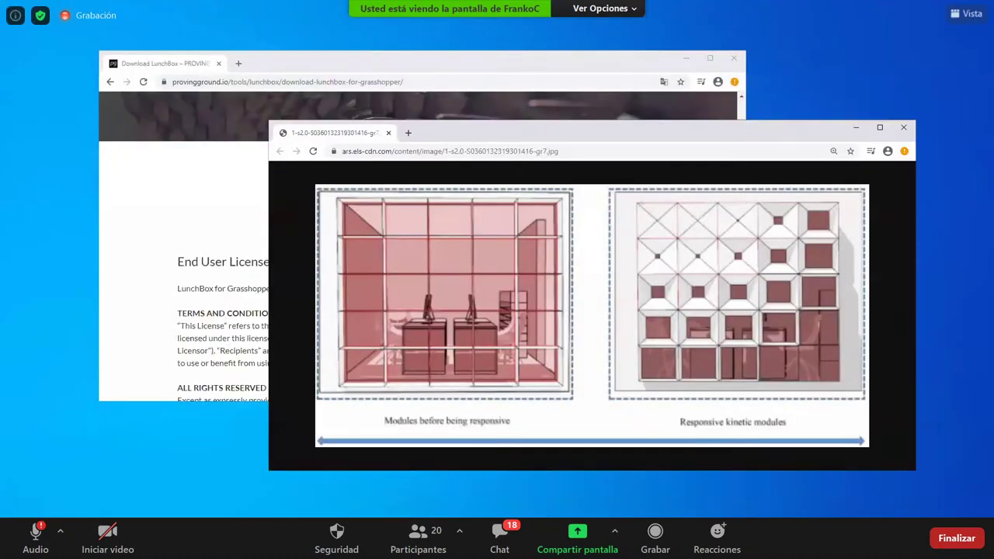
{"action": "left_click_drag", "start_coordinate": [466, 64], "coordinate": [427, 45]}
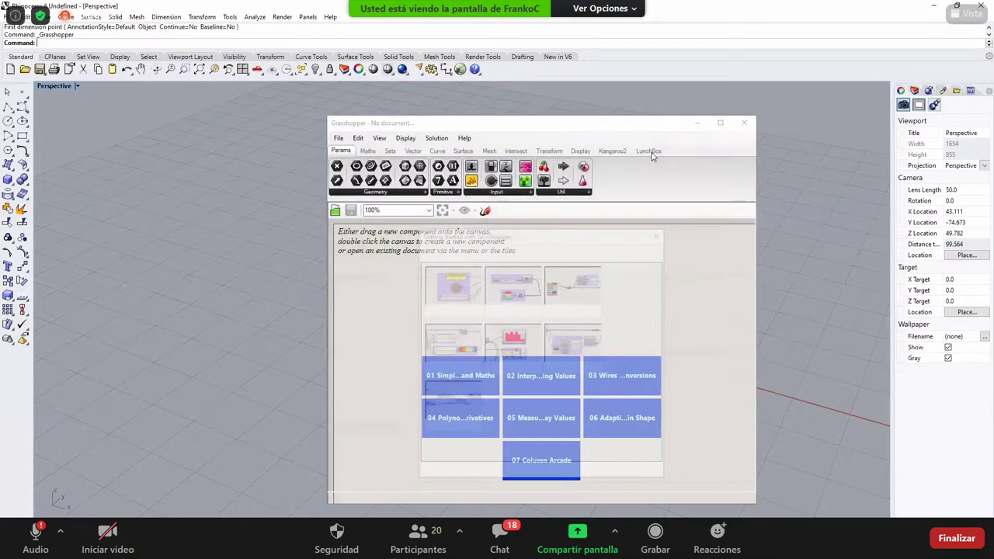
- Show the LunchBox component set in the reopened Grasshopper window
{"action": "left_click", "coordinate": [650, 151]}
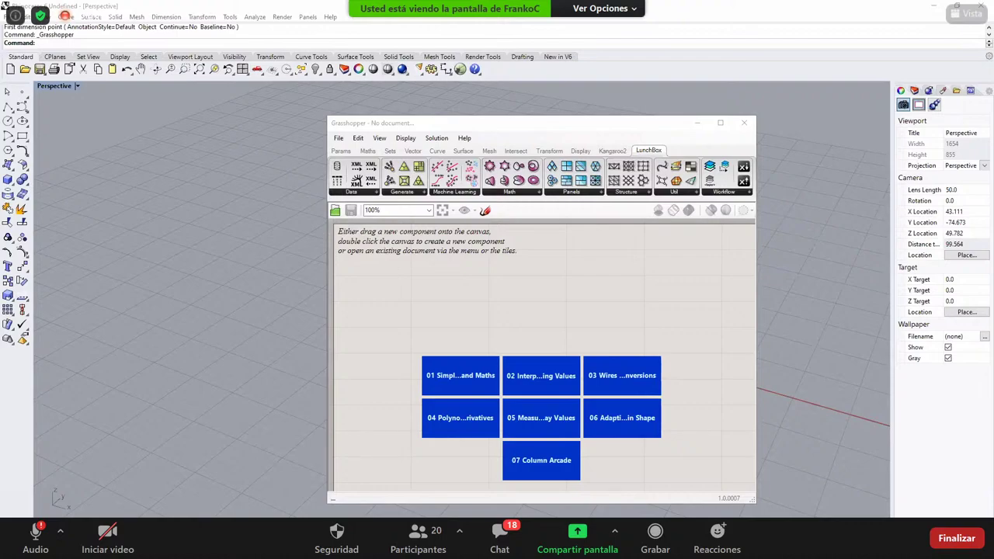
{"action": "left_click", "coordinate": [442, 292]}
- Examine the responsive kinetic modules reference image beside Grasshopper and return to the modeling windows
{"action": "key", "text": "alt+Tab"}
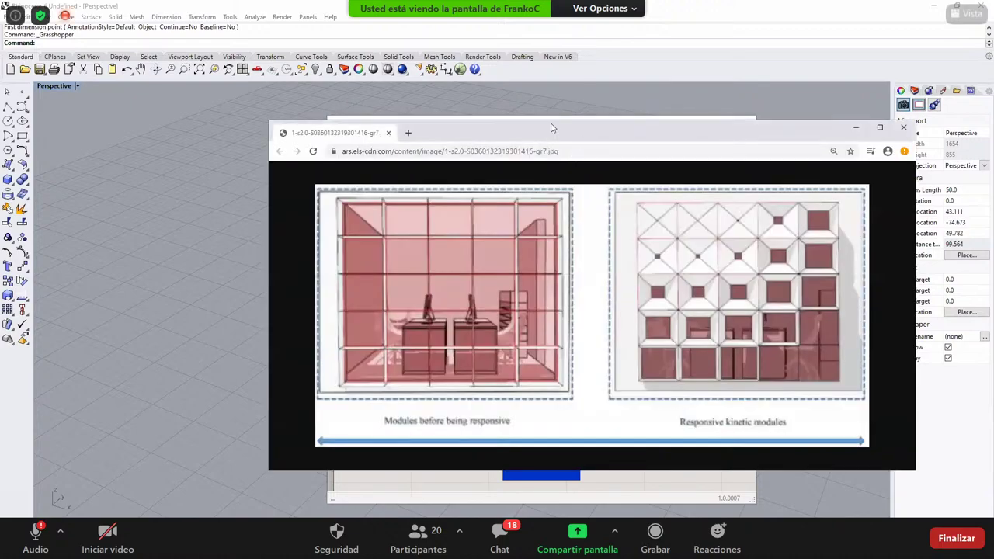
{"action": "key", "text": "alt+Tab"}
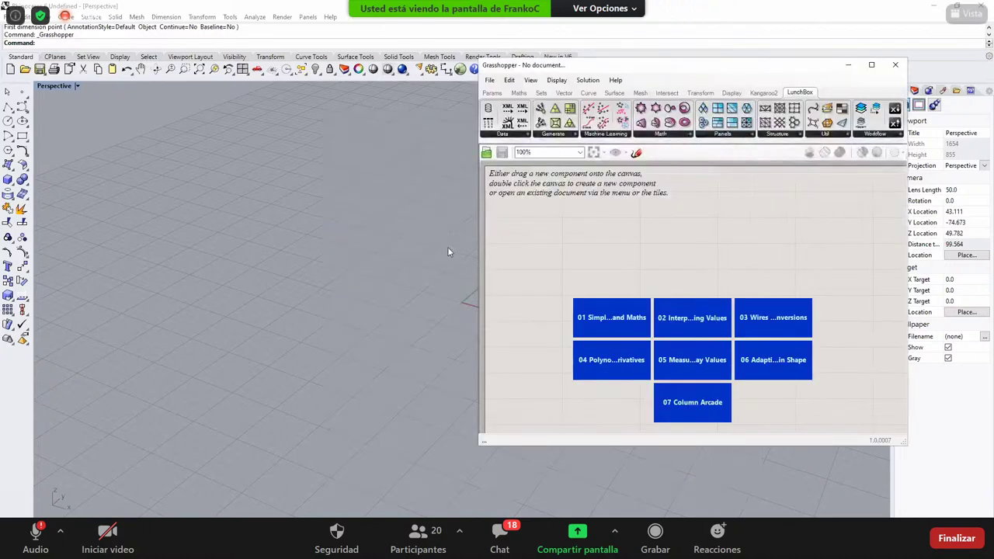
{"action": "key", "text": "alt+Tab"}
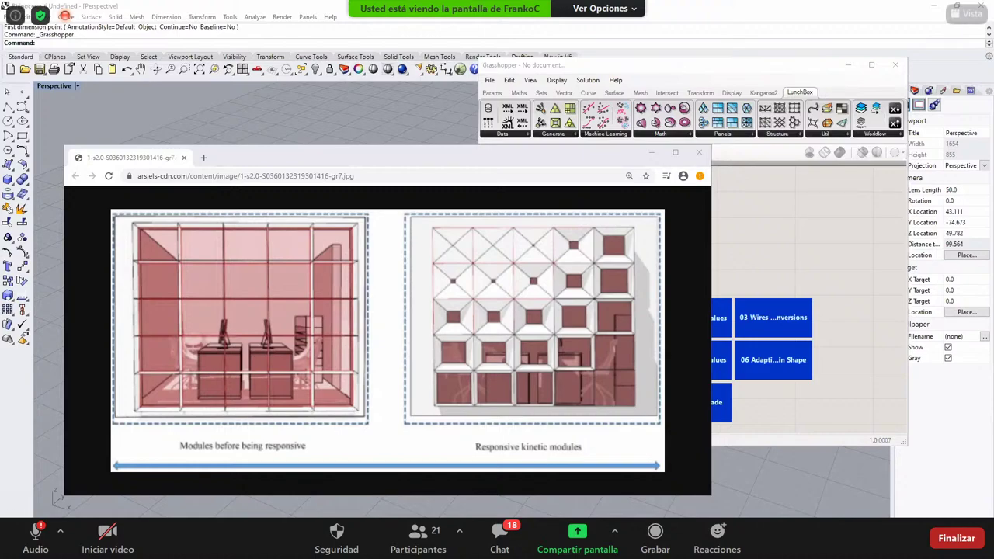
{"action": "left_click", "coordinate": [472, 244]}
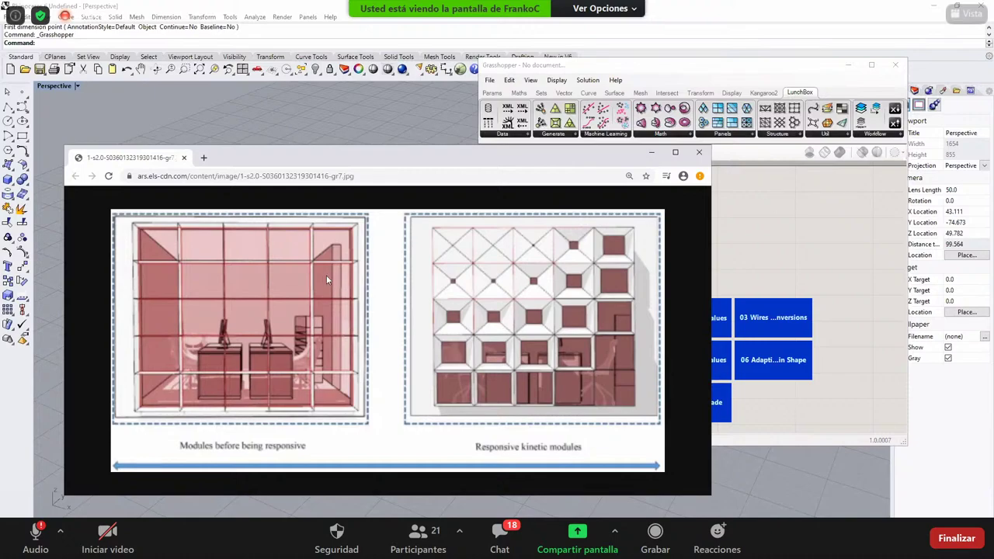
{"action": "key", "text": "ctrl+w"}
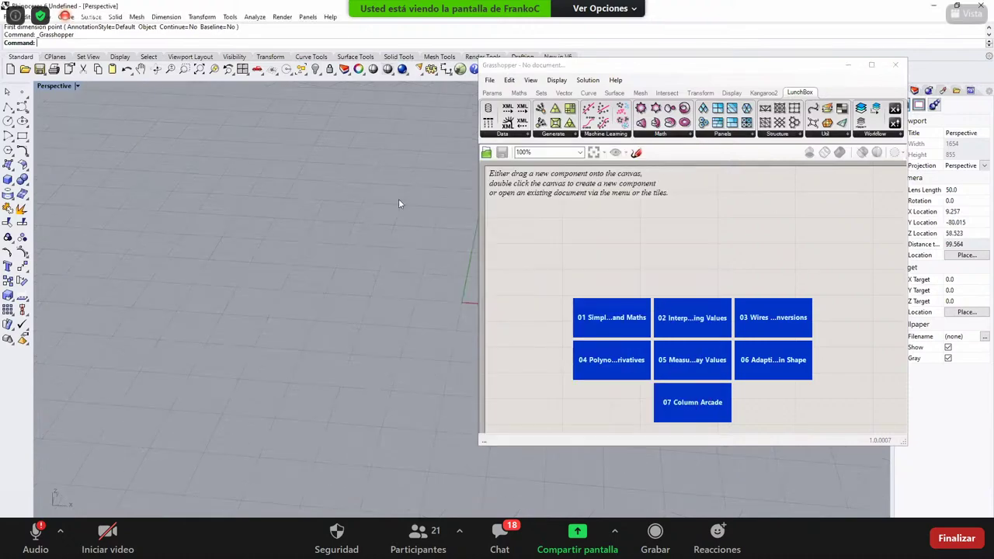
{"action": "right_click_drag", "start_coordinate": [398, 203], "coordinate": [310, 250]}
{"action": "scroll", "coordinate": [247, 379], "scroll_direction": "down", "scroll_amount": 3}
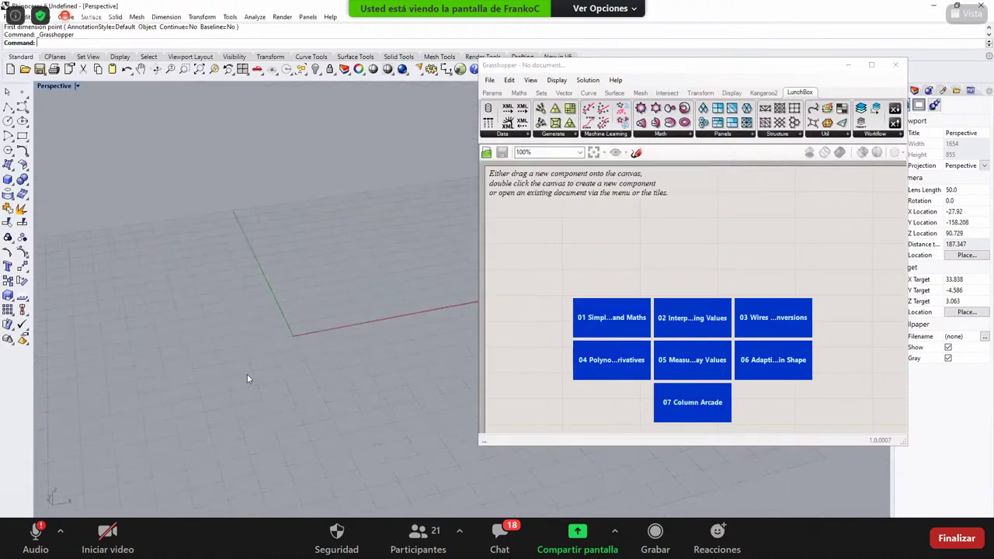
{"action": "right_click_drag", "start_coordinate": [247, 379], "coordinate": [183, 311]}
{"action": "scroll", "coordinate": [236, 353], "scroll_direction": "up", "scroll_amount": 1}
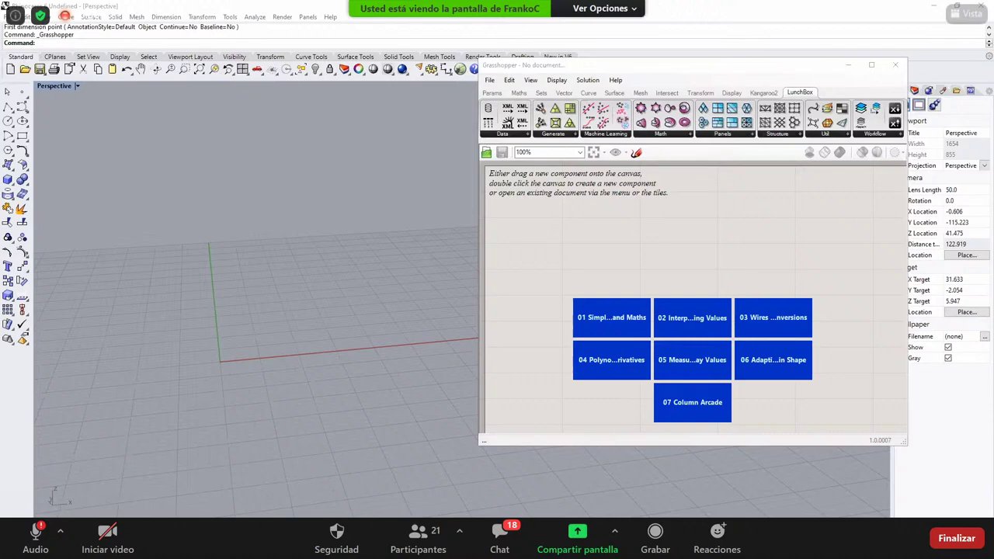
{"action": "right_click_drag", "start_coordinate": [248, 297], "coordinate": [293, 307]}
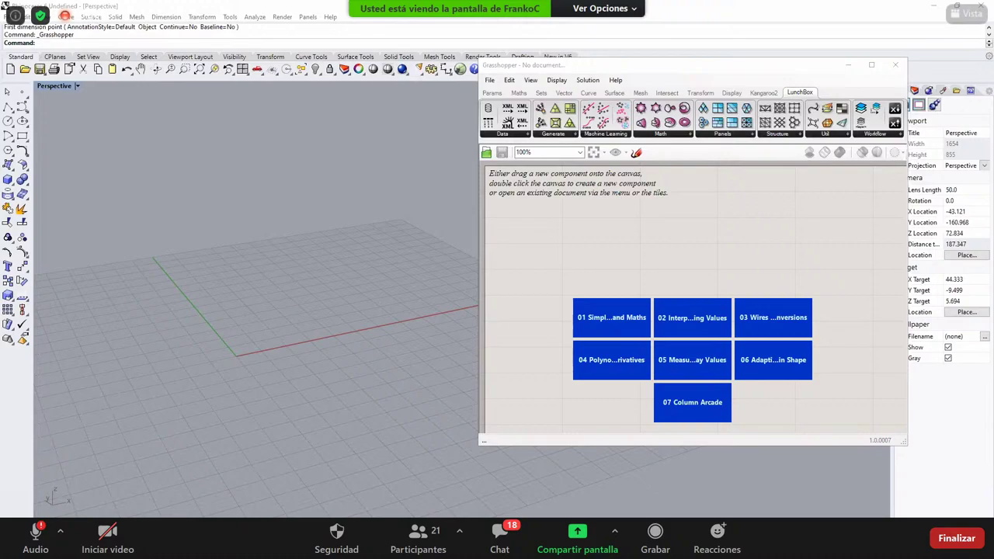
{"action": "right_click_drag", "start_coordinate": [337, 257], "coordinate": [322, 261]}
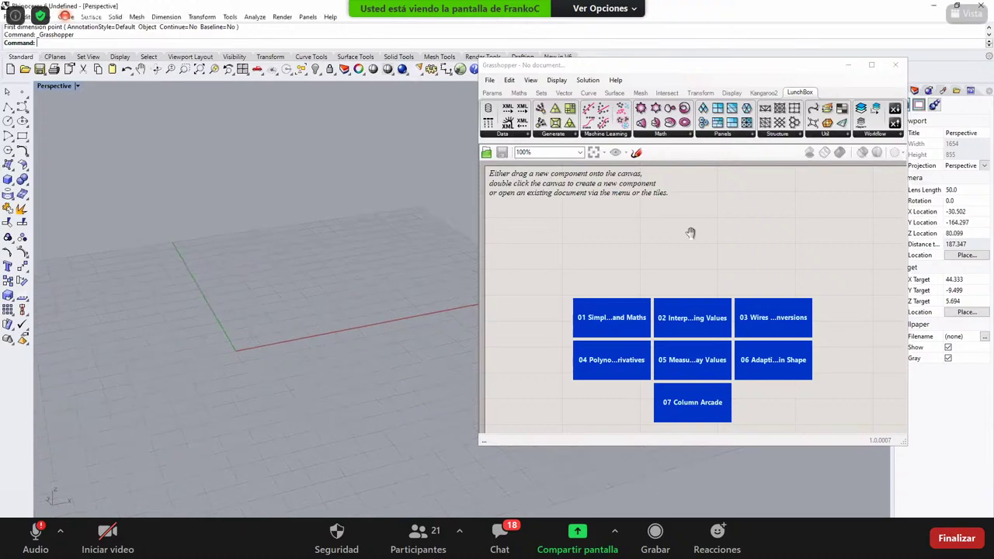
{"action": "left_click", "coordinate": [695, 208]}
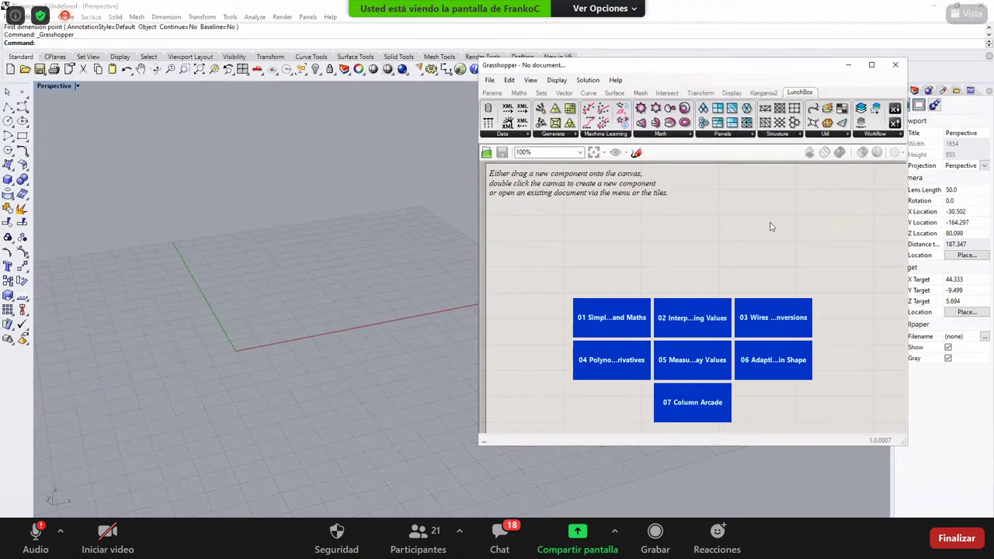
{"action": "left_click", "coordinate": [314, 319]}
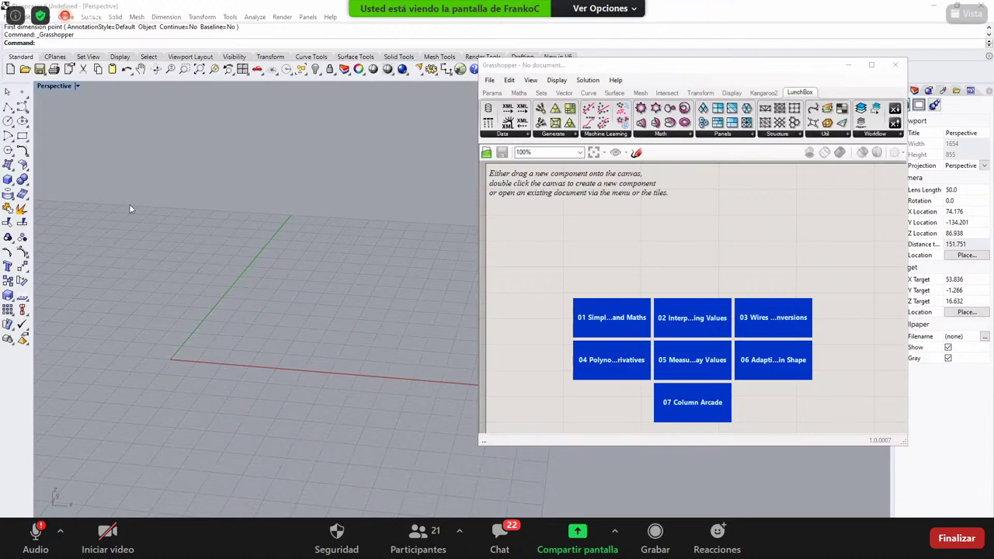
{"action": "right_click_drag", "start_coordinate": [197, 251], "coordinate": [260, 275]}
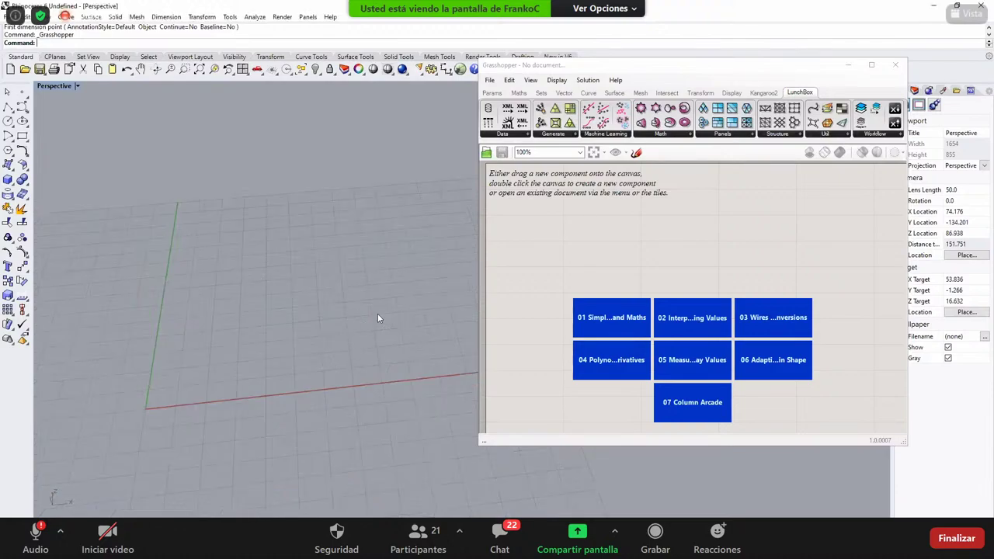
{"action": "right_click_drag", "start_coordinate": [380, 317], "coordinate": [352, 309]}
{"action": "mouse_move", "coordinate": [141, 110]}
{"action": "right_mouse_down"}
{"action": "mouse_move", "coordinate": [167, 132]}
{"action": "mouse_move", "coordinate": [148, 101]}
{"action": "right_mouse_up"}
- Close the Grasshopper window and restore Rhino's four-viewport layout
{"action": "left_click", "coordinate": [895, 65]}
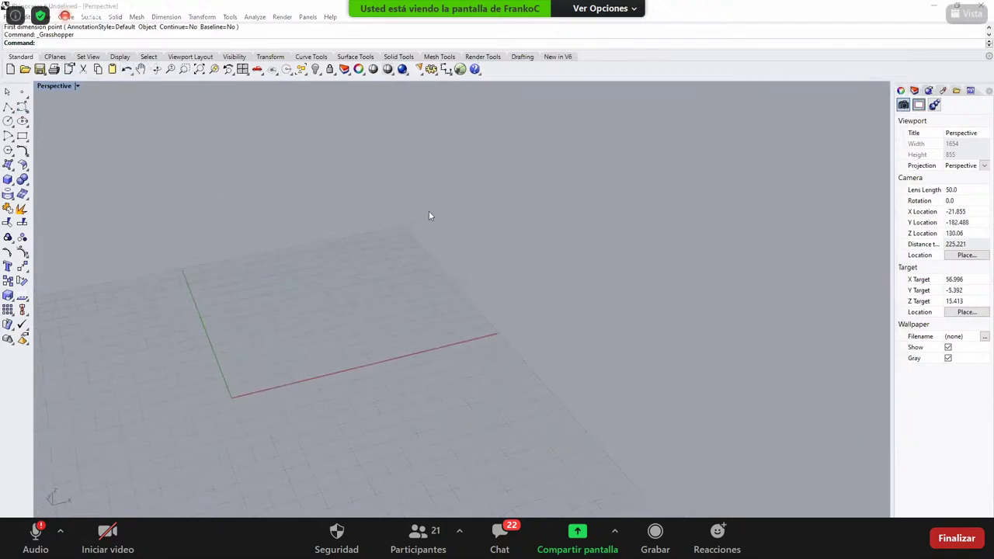
{"action": "key", "text": "ctrl+F5"}
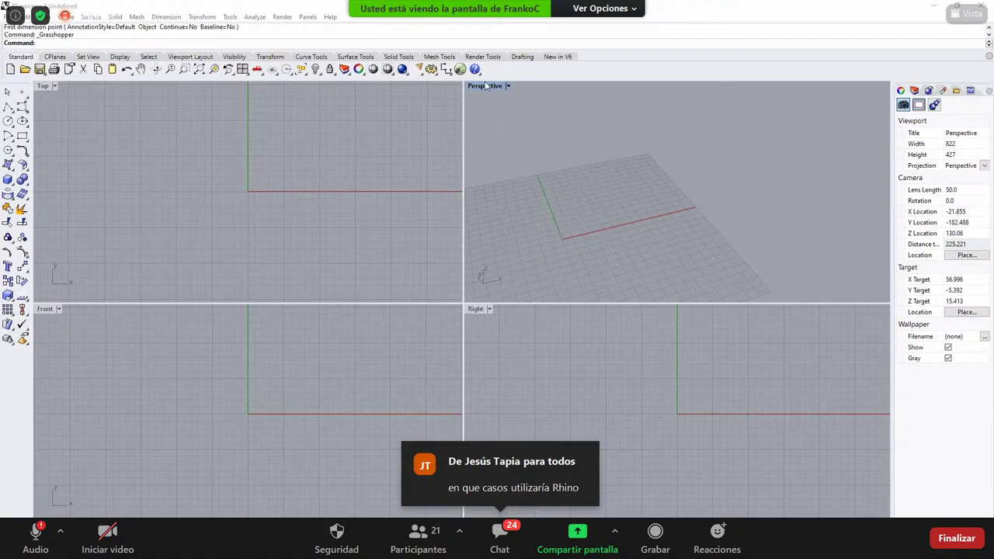
{"action": "left_click", "coordinate": [521, 154]}
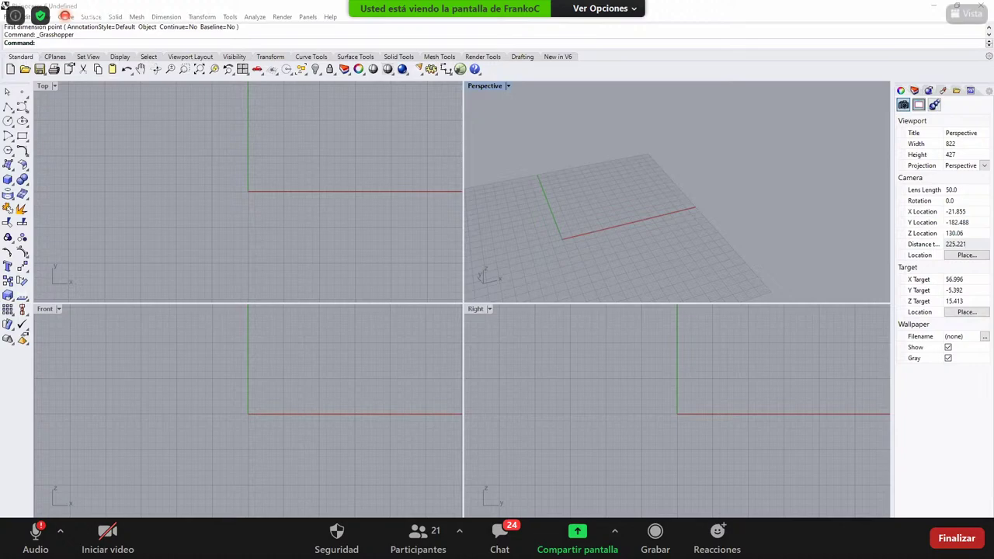
- Minimize the reference image, switch to Revit, accept the privacy statement and create a new project from the Architectural Template
{"action": "key", "text": "alt+Tab"}
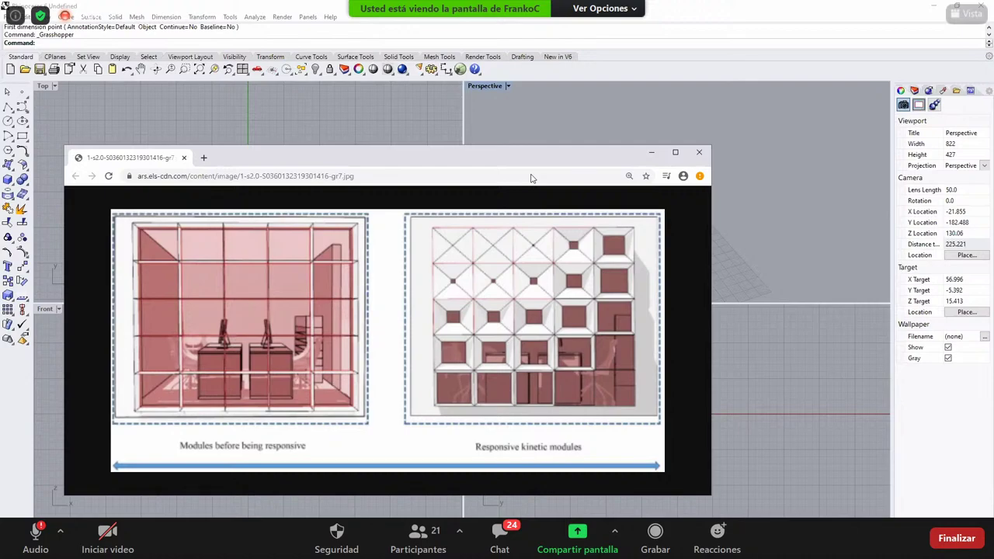
{"action": "left_click", "coordinate": [650, 152]}
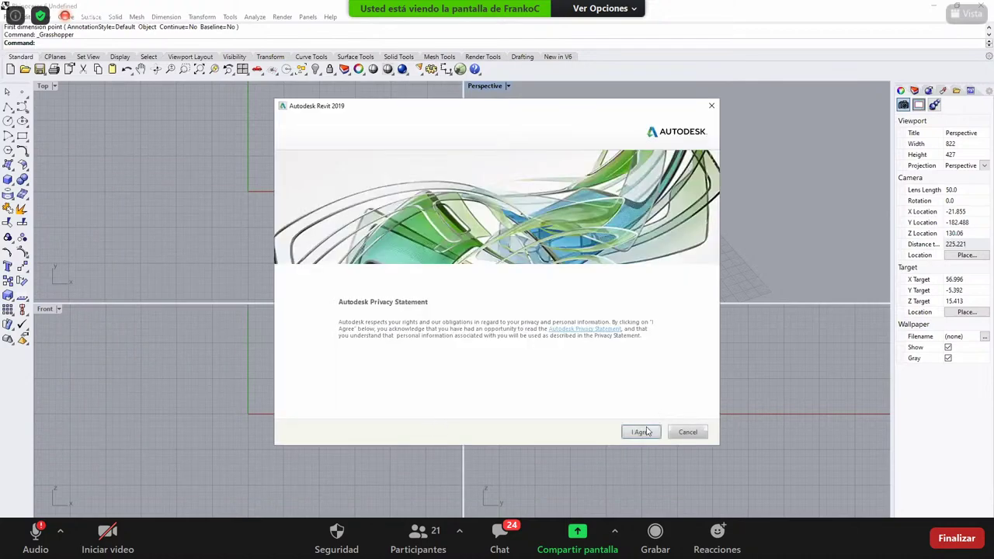
{"action": "left_click", "coordinate": [642, 429]}
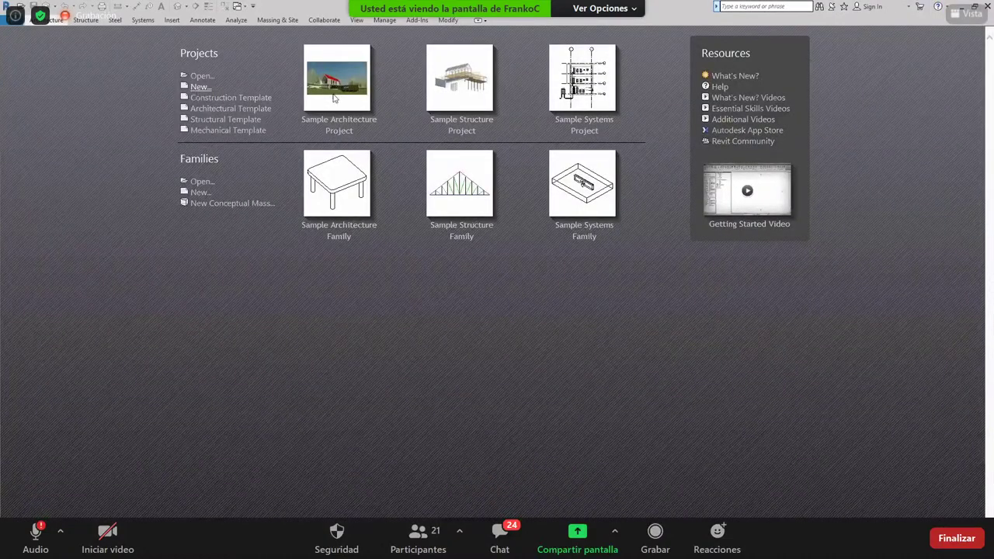
{"action": "left_click", "coordinate": [450, 263]}
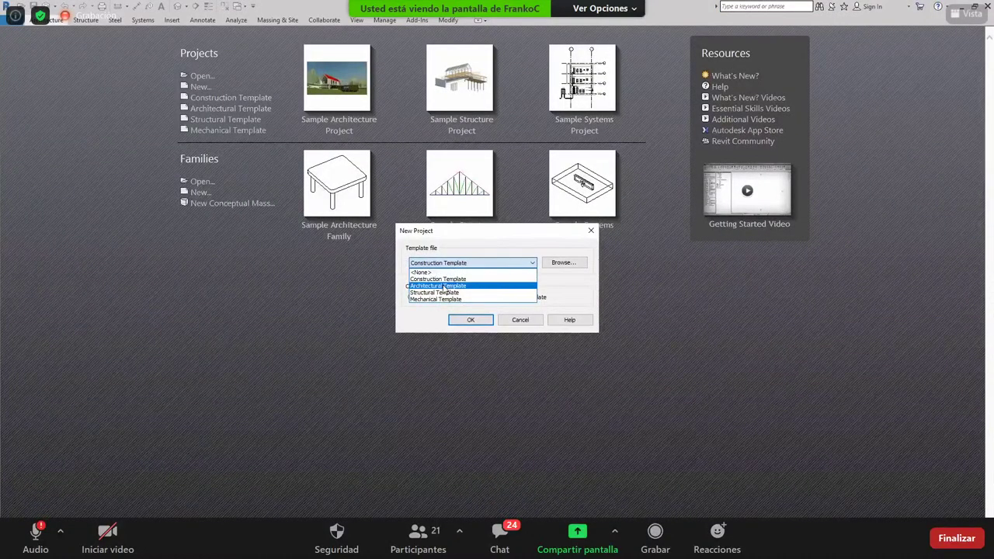
{"action": "left_click", "coordinate": [443, 285]}
{"action": "left_click", "coordinate": [471, 320]}
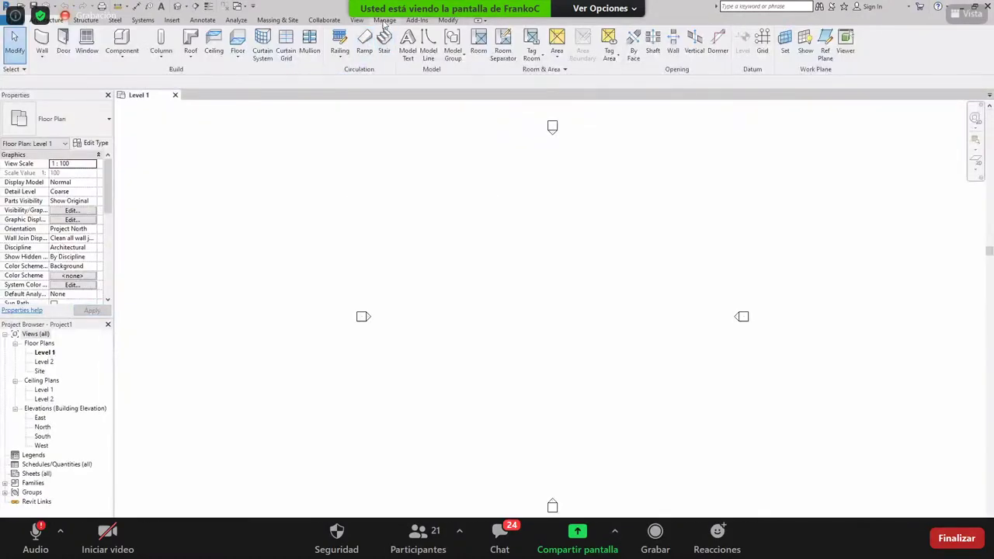
- Set the project's length units to meters with 2 decimal places
{"action": "left_click", "coordinate": [384, 20]}
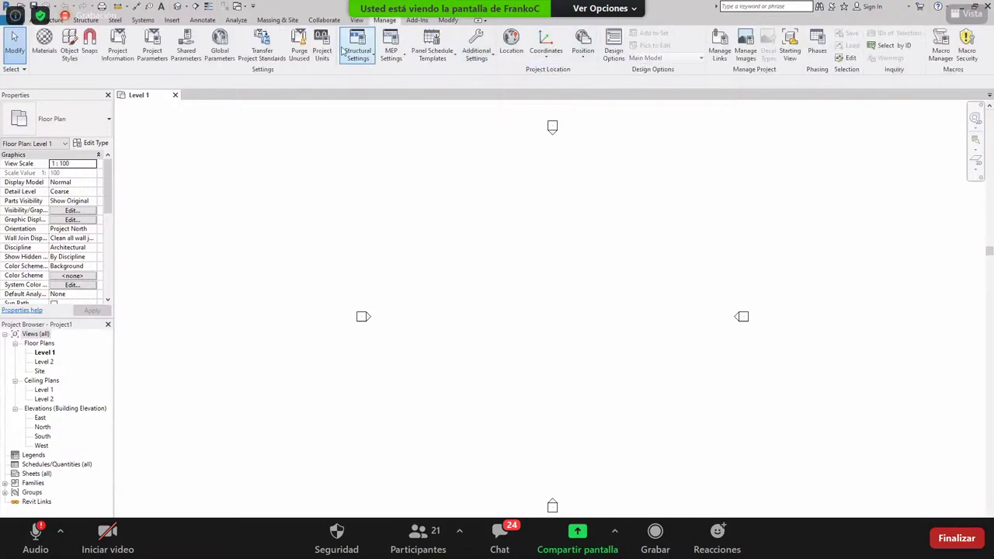
{"action": "left_click", "coordinate": [320, 50]}
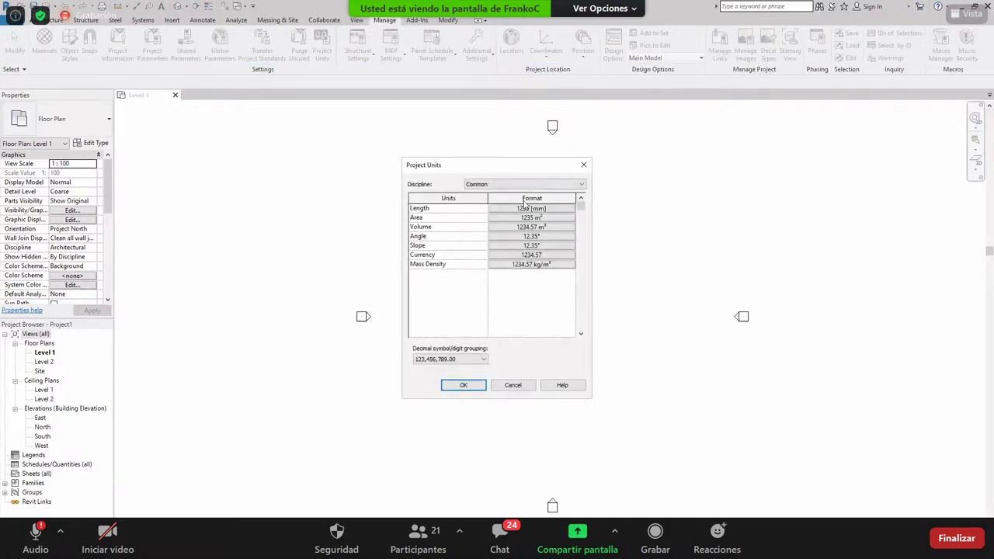
{"action": "left_click", "coordinate": [528, 208]}
{"action": "left_click", "coordinate": [536, 226]}
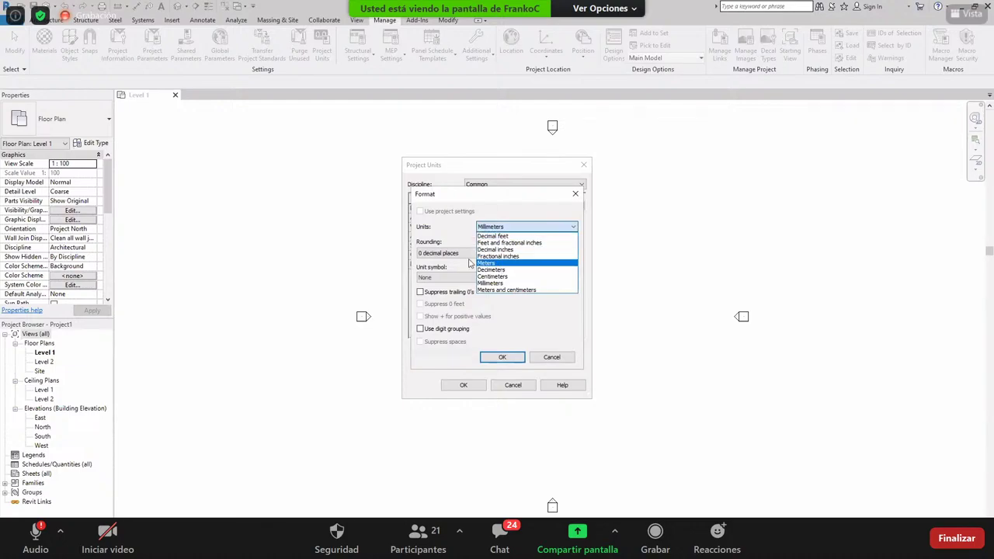
{"action": "left_click", "coordinate": [486, 263]}
{"action": "left_click", "coordinate": [450, 253]}
{"action": "left_click", "coordinate": [443, 277]}
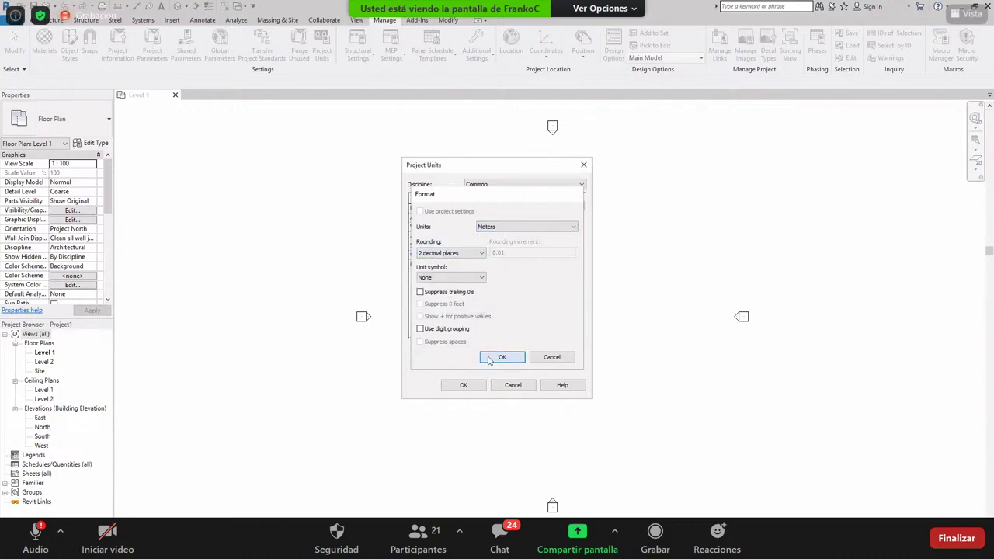
{"action": "left_click", "coordinate": [490, 358]}
{"action": "left_click", "coordinate": [464, 385]}
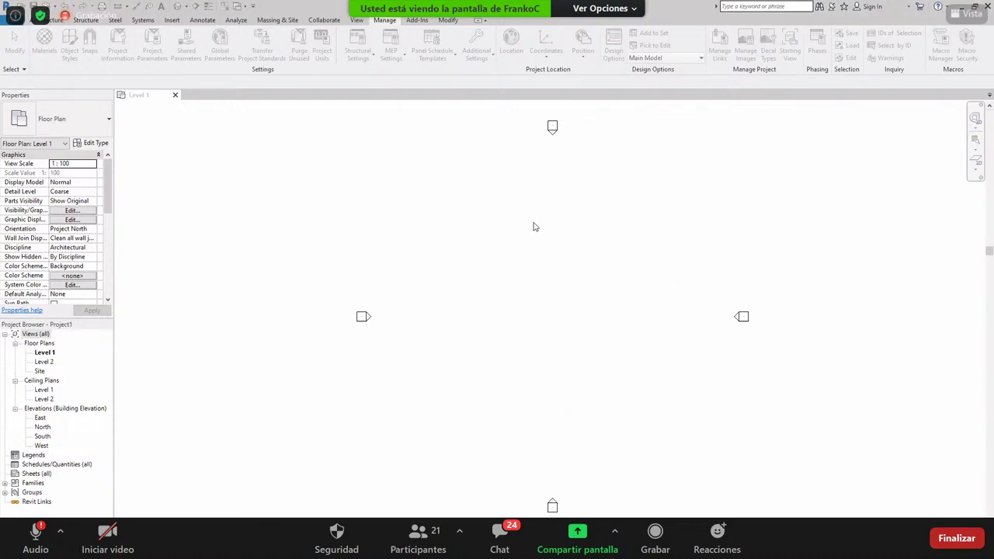
- Start the Wall tool in the Level 1 floor plan
{"action": "left_click", "coordinate": [62, 20]}
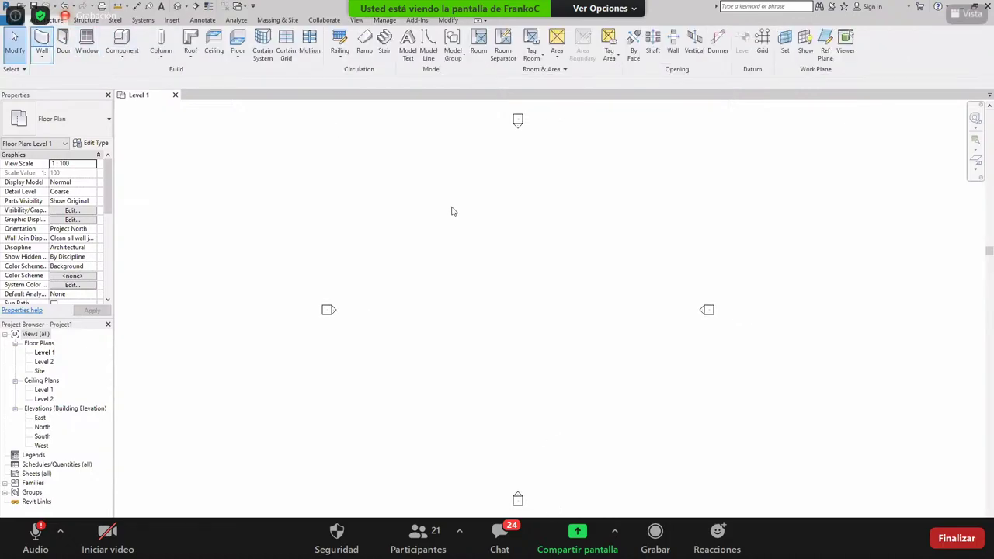
{"action": "key", "text": "w"}
{"action": "key", "text": "a"}
{"action": "scroll", "coordinate": [533, 308], "scroll_direction": "up", "scroll_amount": 2}
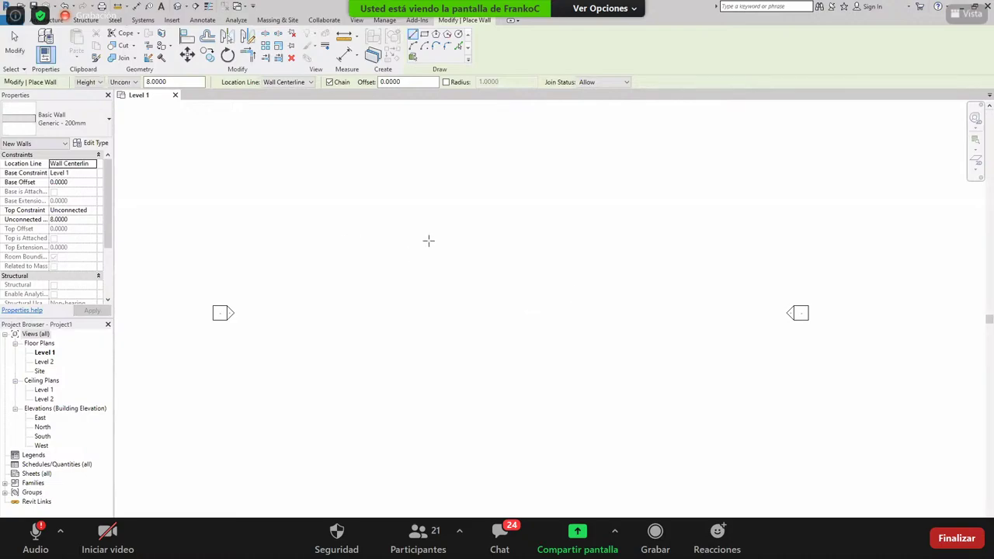
{"action": "left_click", "coordinate": [352, 232]}
{"action": "left_click", "coordinate": [502, 233]}
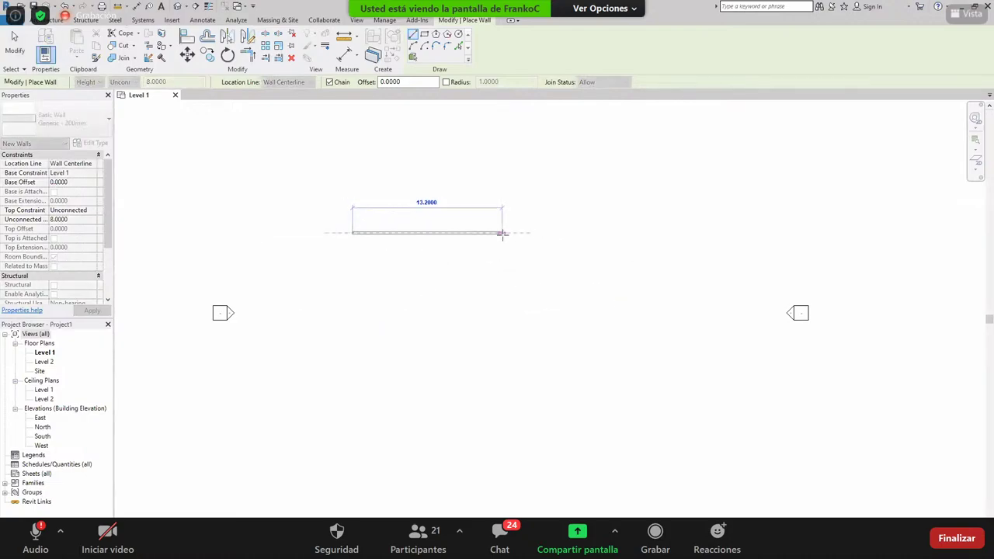
{"action": "key", "text": "Escape"}
- Draw a closed 20 m by 12 m rectangle of Generic - 200mm walls on Level 1 and inspect it in 3D
{"action": "left_click", "coordinate": [389, 250]}
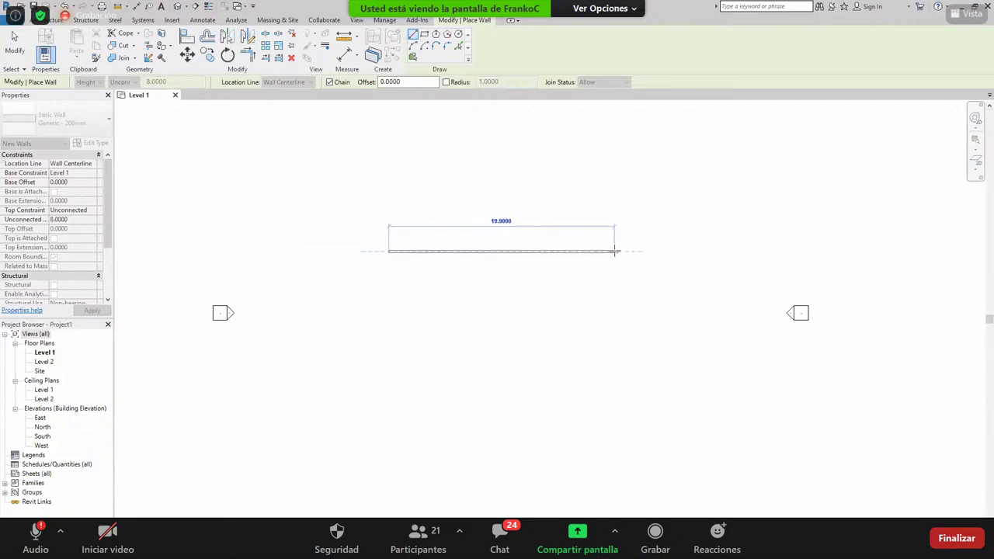
{"action": "type", "text": "20"}
{"action": "key", "text": "Return"}
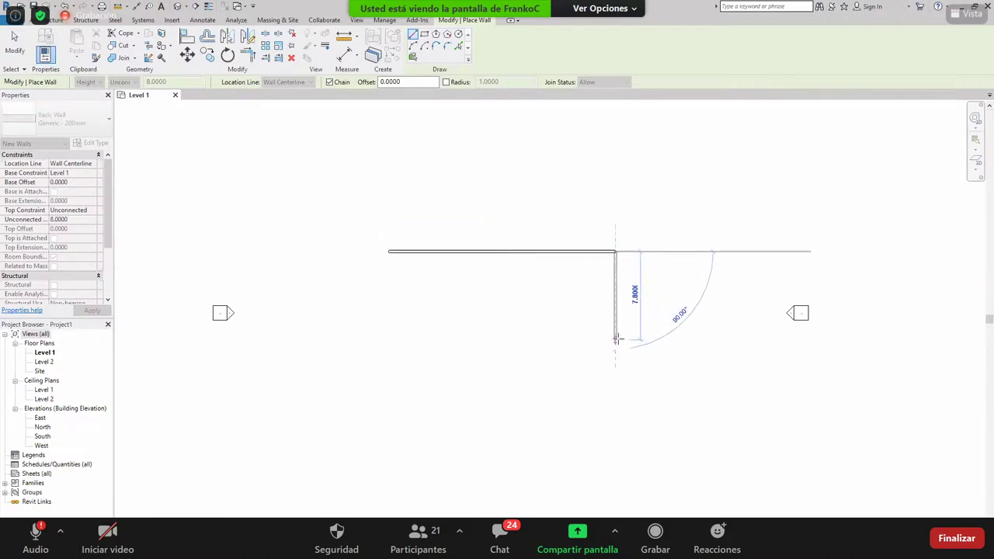
{"action": "type", "text": "12"}
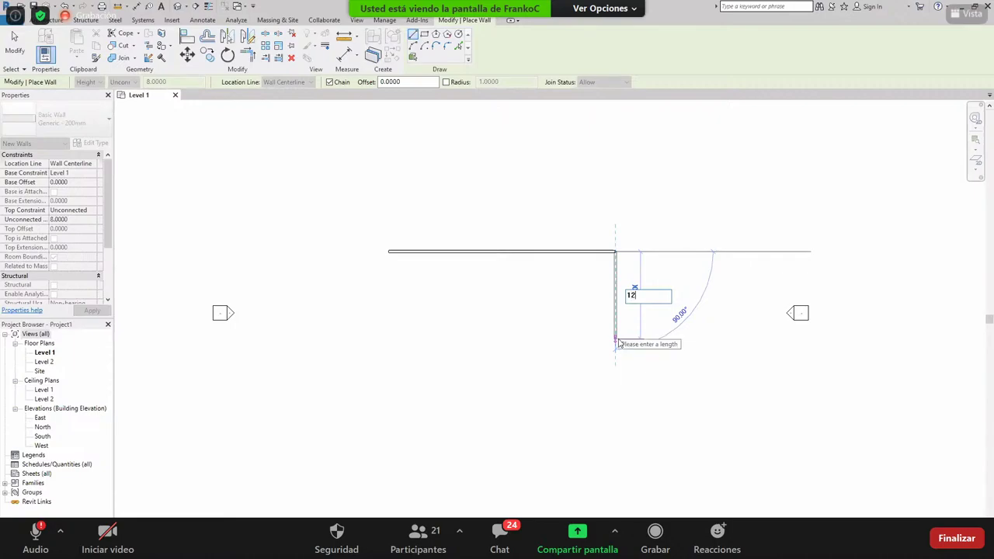
{"action": "key", "text": "Return"}
{"action": "left_click", "coordinate": [393, 385]}
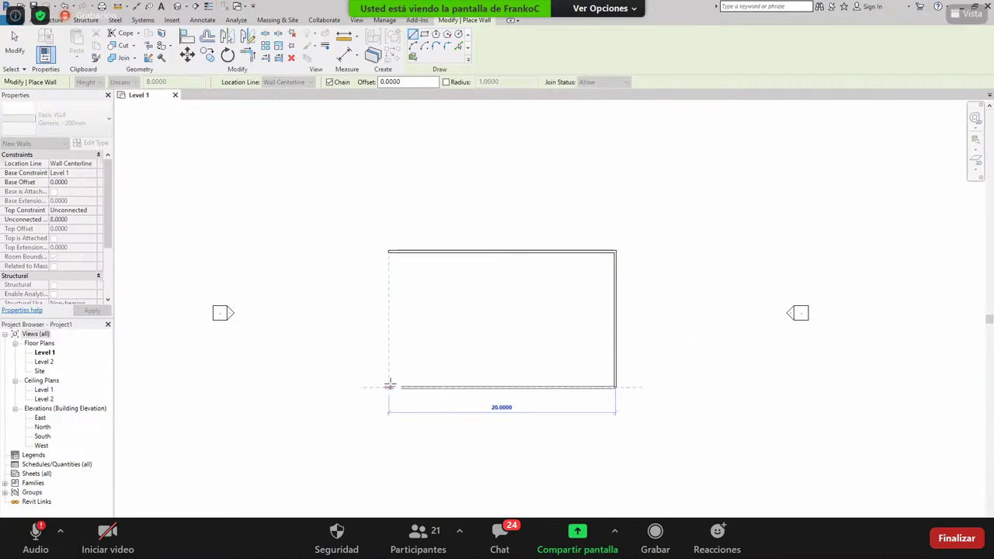
{"action": "left_click", "coordinate": [390, 253]}
{"action": "key", "text": "Escape"}
{"action": "key", "text": "Escape"}
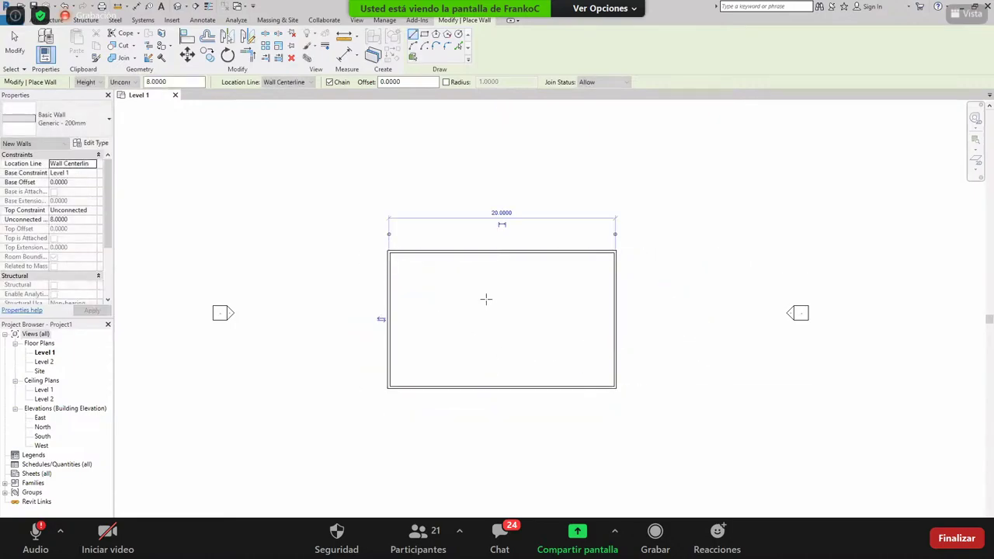
{"action": "scroll", "coordinate": [535, 318], "scroll_direction": "up", "scroll_amount": 2}
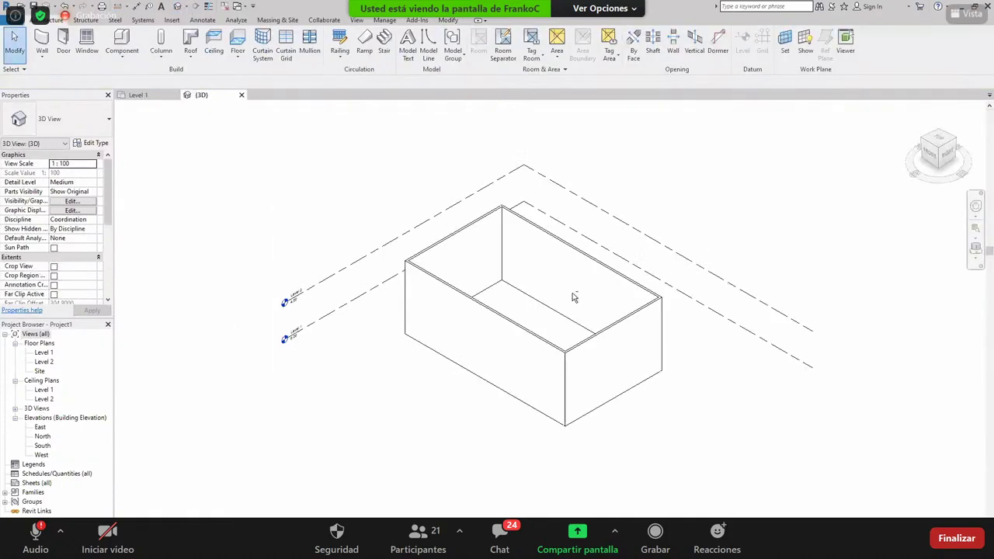
{"action": "middle_click_drag", "start_coordinate": [554, 349], "coordinate": [573, 321], "text": "shift"}
{"action": "key", "text": "ctrl+Tab"}
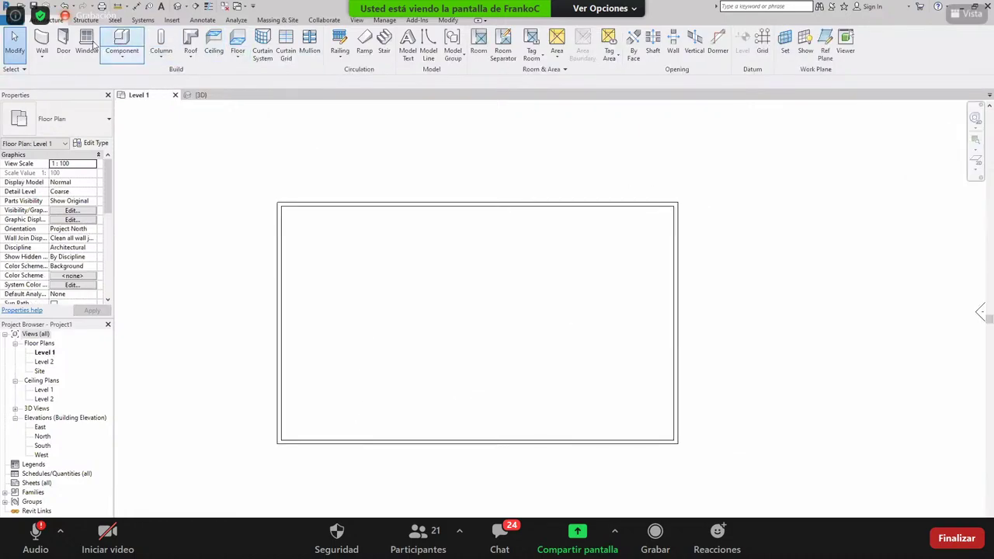
- Place M_Single-Flush 0915 x 2134mm doors about 1 m from the lower wall's left end and about 1 m from the left wall's upper end
{"action": "left_click", "coordinate": [63, 39]}
{"action": "scroll", "coordinate": [333, 441], "scroll_direction": "up", "scroll_amount": 1}
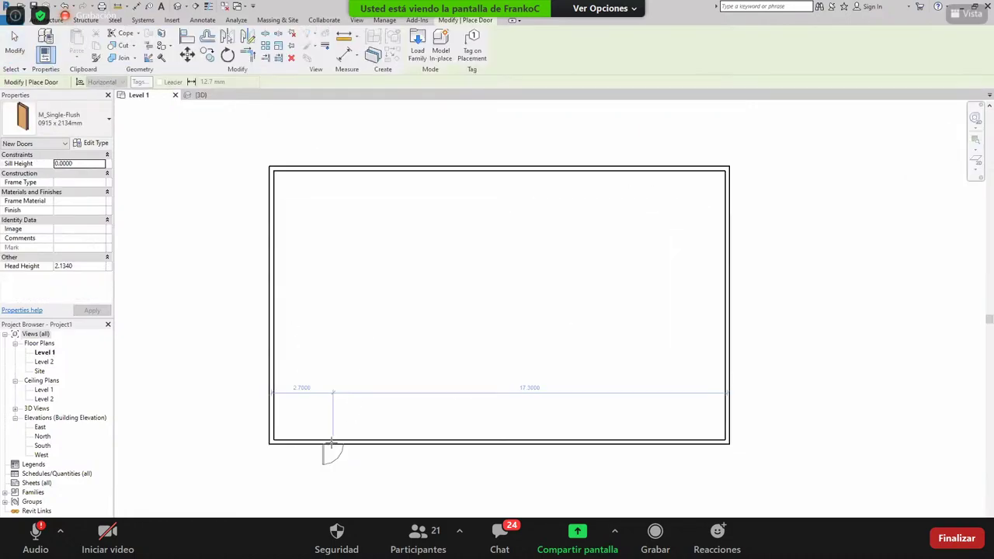
{"action": "left_click", "coordinate": [293, 441]}
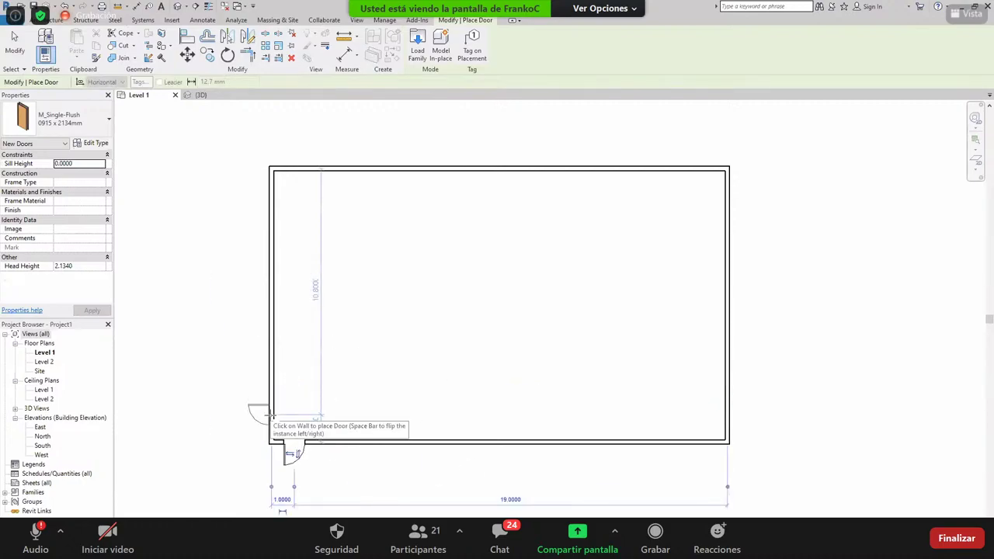
{"action": "left_click", "coordinate": [274, 193]}
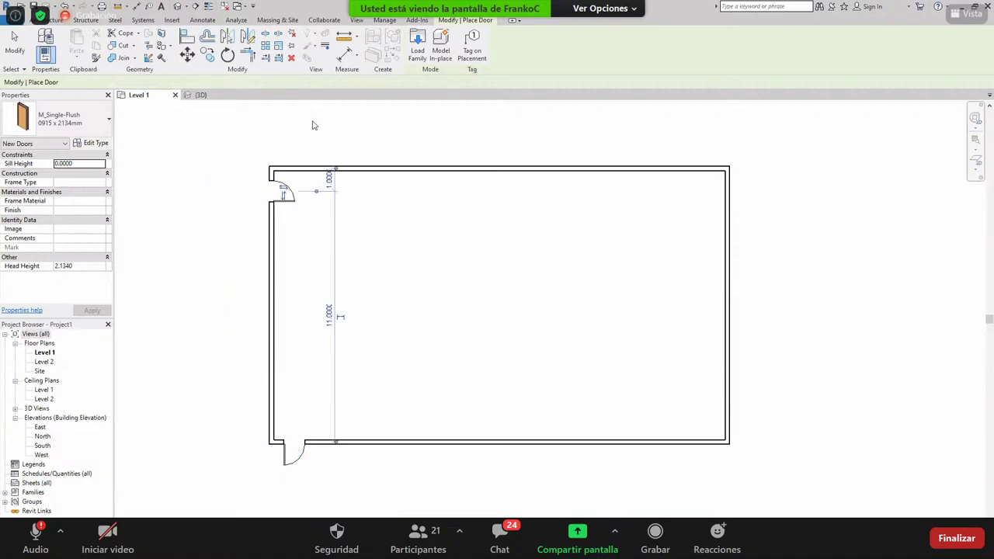
- Place an M_Window-Casement-Double 1400 x 1800mm window in the lower wall, just right of the door
{"action": "left_click", "coordinate": [58, 20]}
{"action": "left_click", "coordinate": [87, 42]}
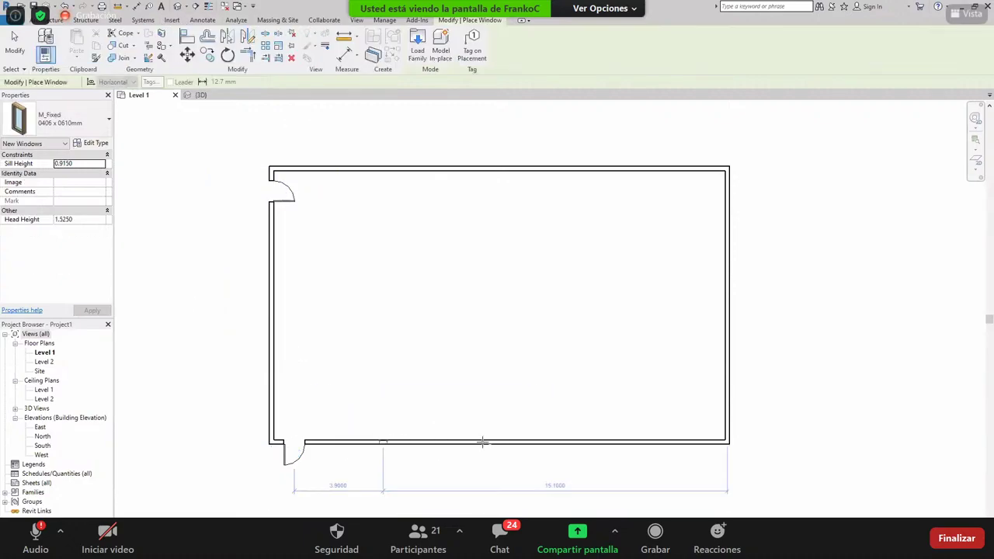
{"action": "left_click", "coordinate": [62, 118]}
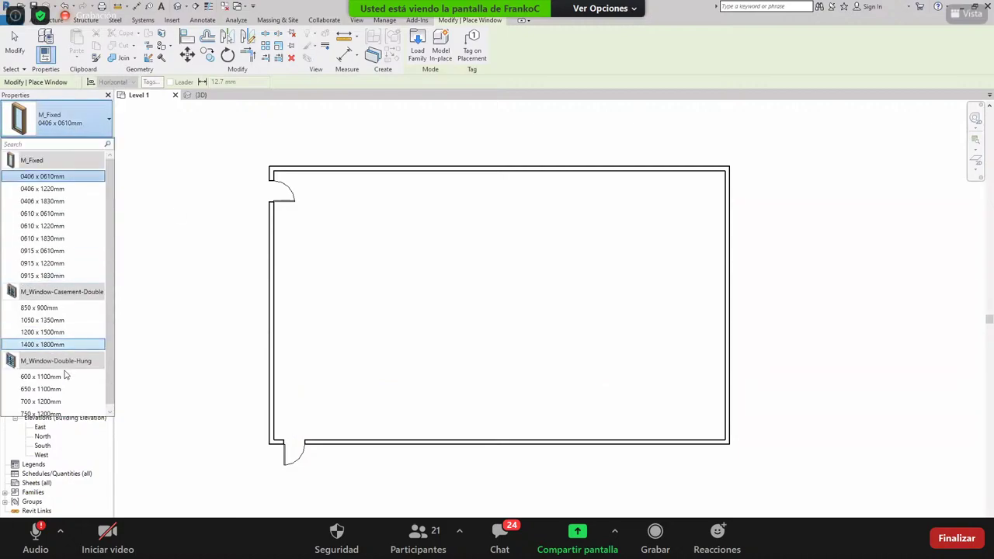
{"action": "left_click", "coordinate": [67, 343]}
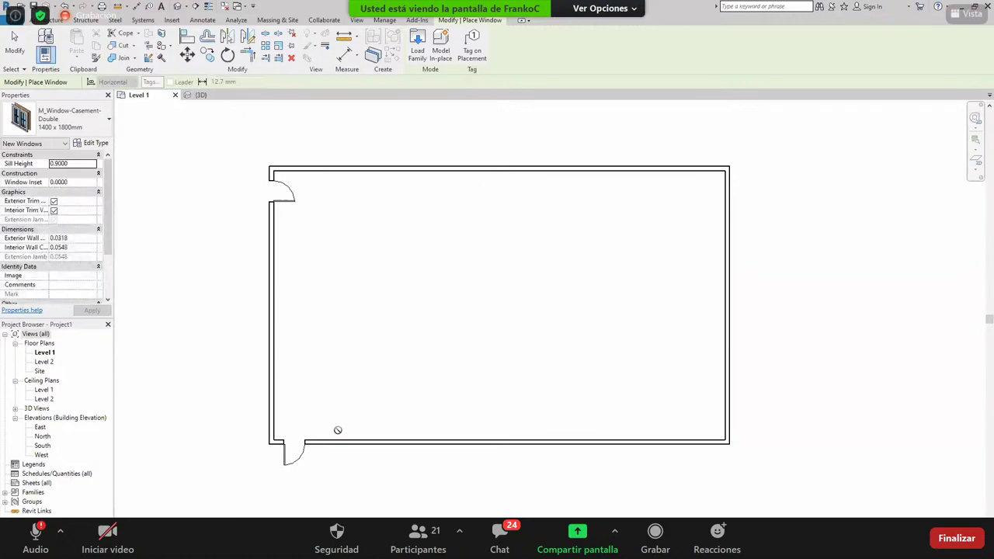
{"action": "left_click", "coordinate": [355, 444]}
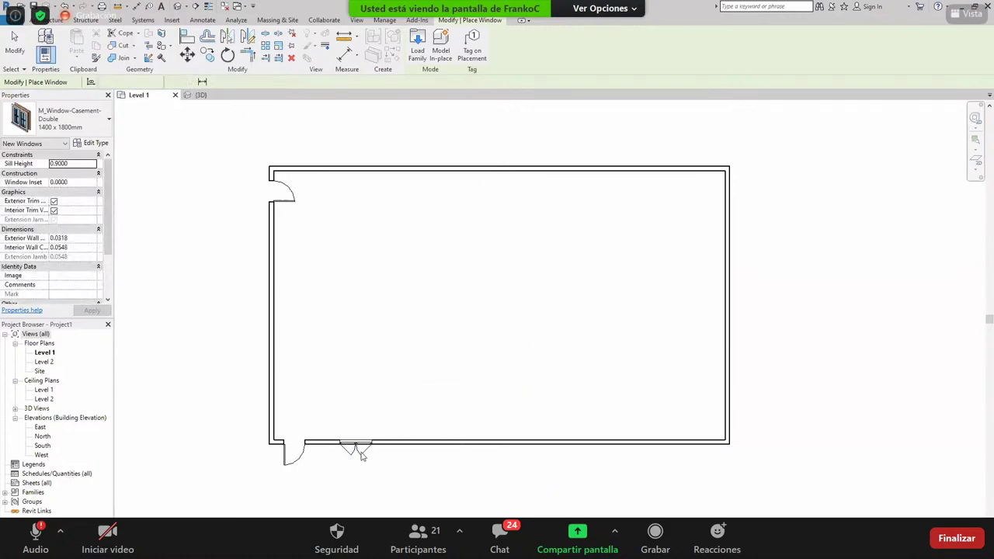
{"action": "key", "text": "Escape"}
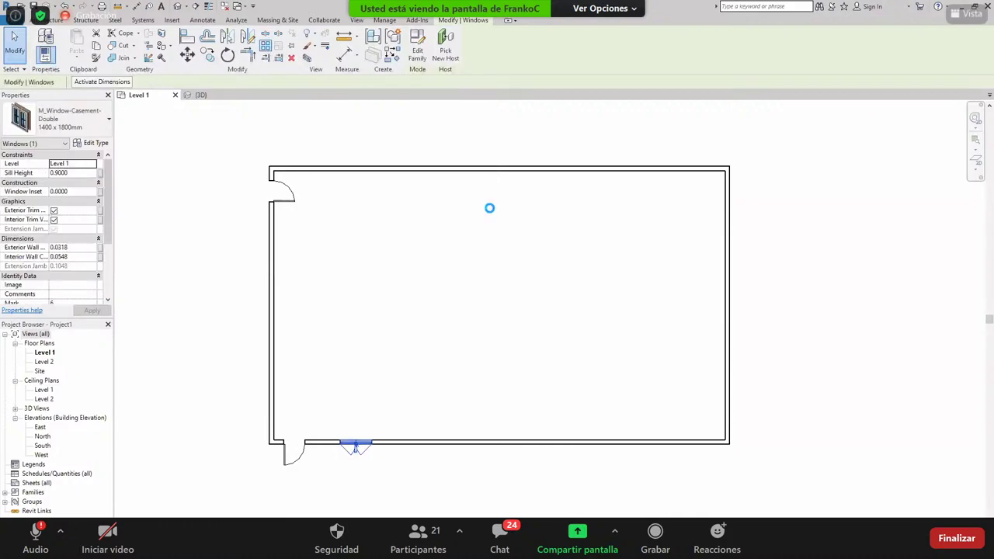
- Array the casement window rightward along the lower wall into 4 evenly spaced windows and inspect the building in 3D
{"action": "left_click", "coordinate": [349, 446]}
{"action": "key", "text": "a"}
{"action": "key", "text": "r"}
{"action": "left_click", "coordinate": [304, 441]}
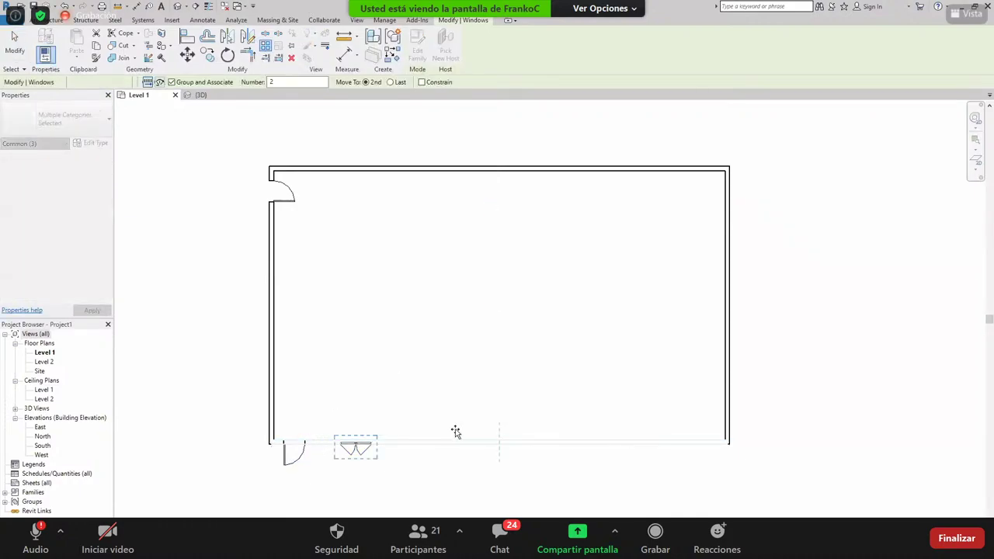
{"action": "left_click", "coordinate": [406, 444]}
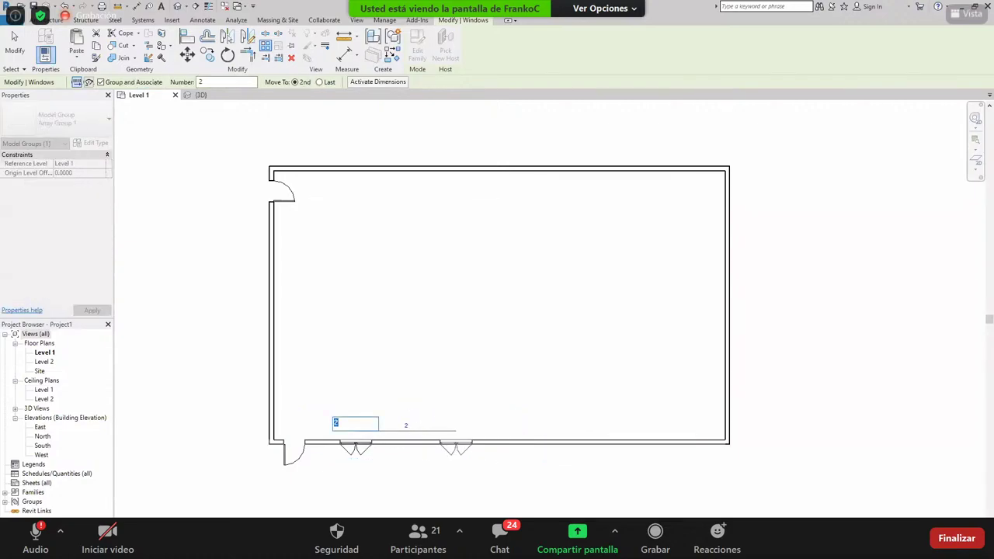
{"action": "type", "text": "3"}
{"action": "key", "text": "Return"}
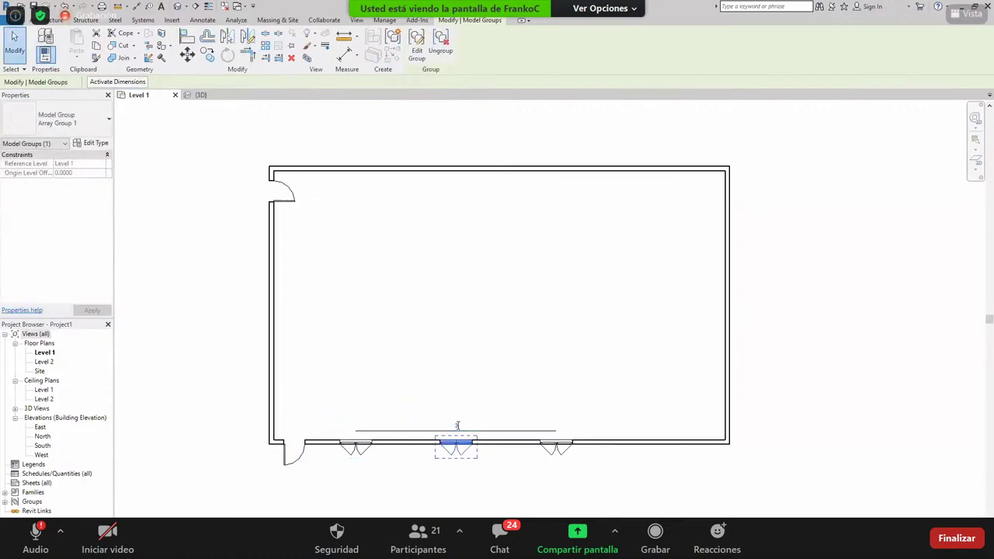
{"action": "left_click", "coordinate": [458, 426]}
{"action": "type", "text": "4"}
{"action": "key", "text": "Return"}
{"action": "left_click", "coordinate": [609, 365]}
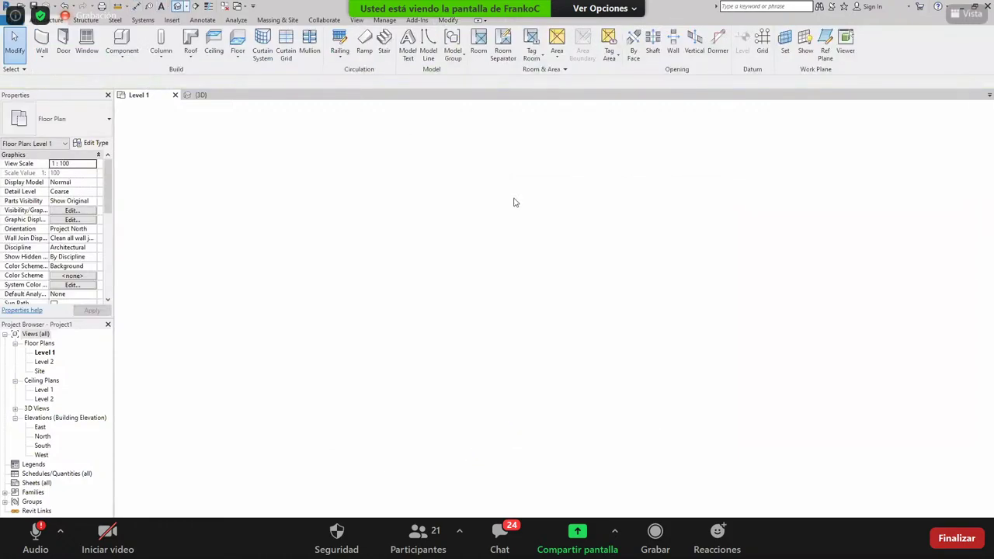
{"action": "middle_click_drag", "start_coordinate": [545, 309], "coordinate": [759, 248], "text": "shift"}
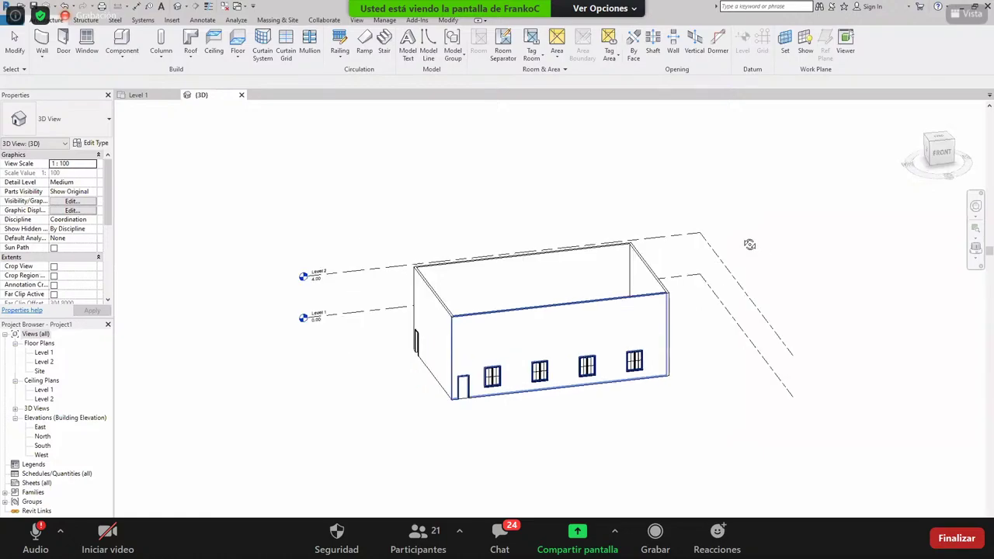
{"action": "middle_click_drag", "start_coordinate": [750, 245], "coordinate": [685, 325], "text": "shift"}
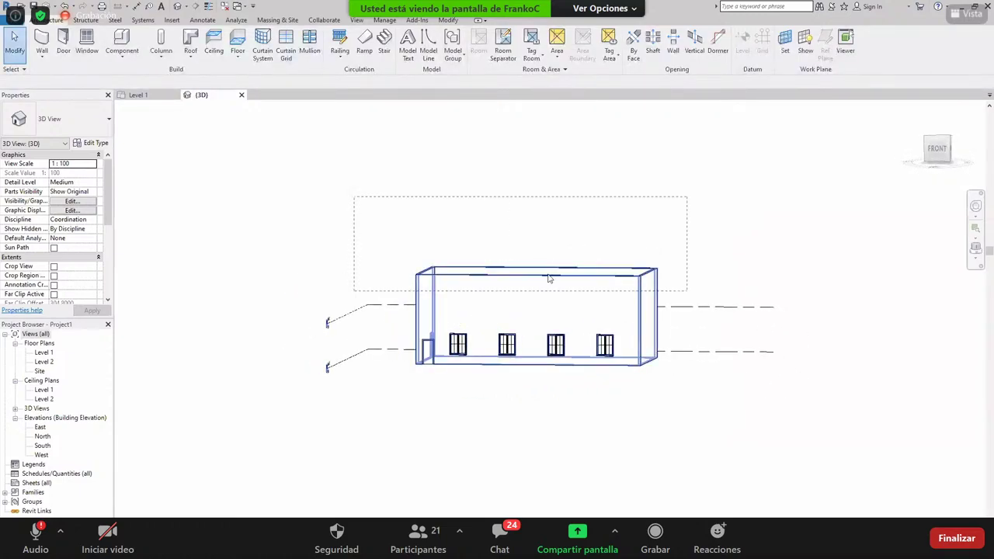
{"action": "middle_click_drag", "start_coordinate": [548, 278], "coordinate": [326, 49], "text": "shift"}
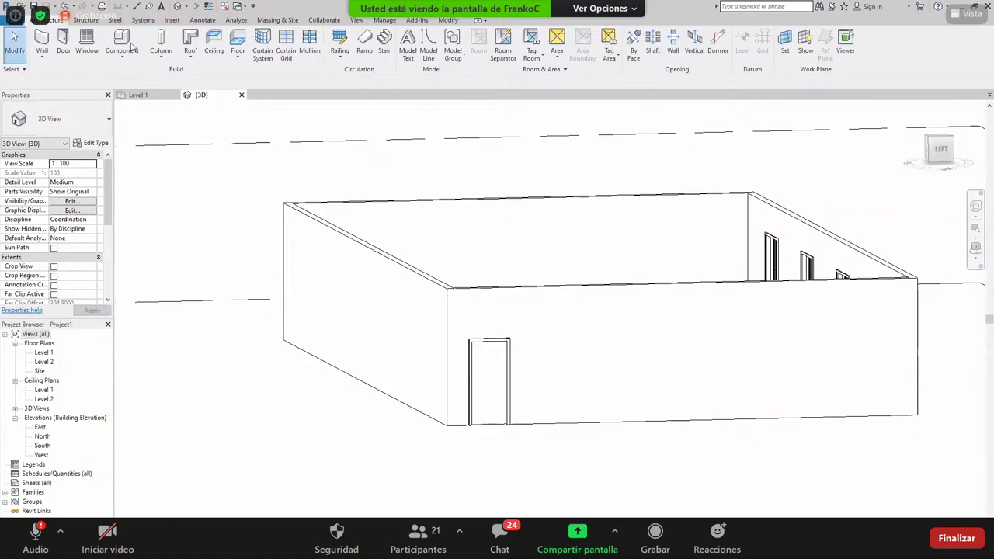
- Draw two connected Generic - 200mm interior walls on Level 1: one down from the upper wall's middle, one about 6.2 m to the right
{"action": "left_click", "coordinate": [138, 94]}
{"action": "key", "text": "w"}
{"action": "key", "text": "a"}
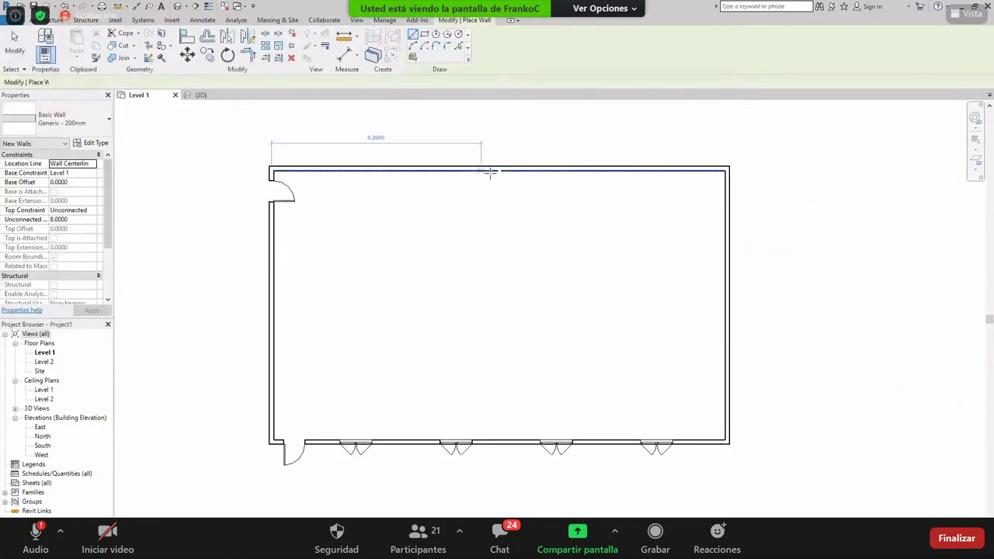
{"action": "left_click", "coordinate": [490, 172]}
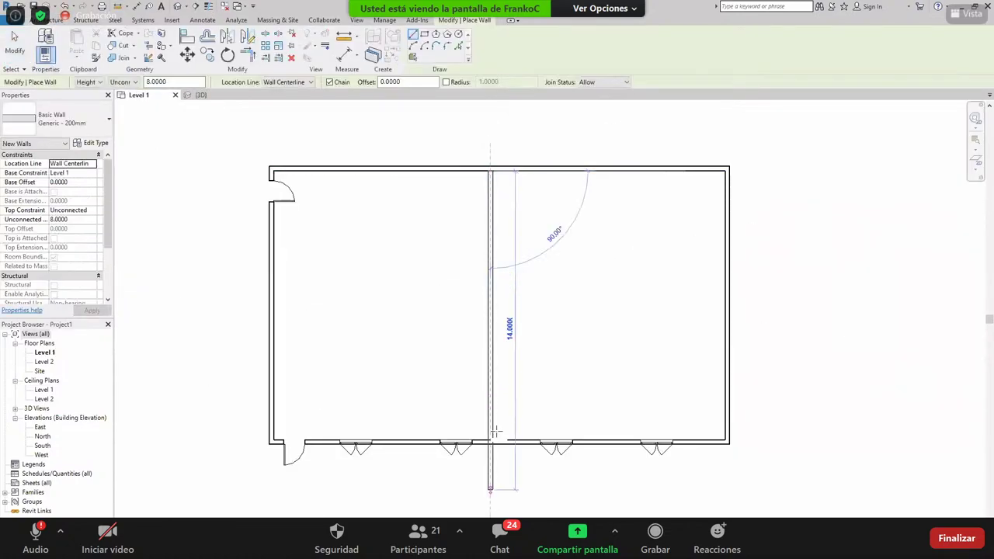
{"action": "left_click", "coordinate": [490, 320]}
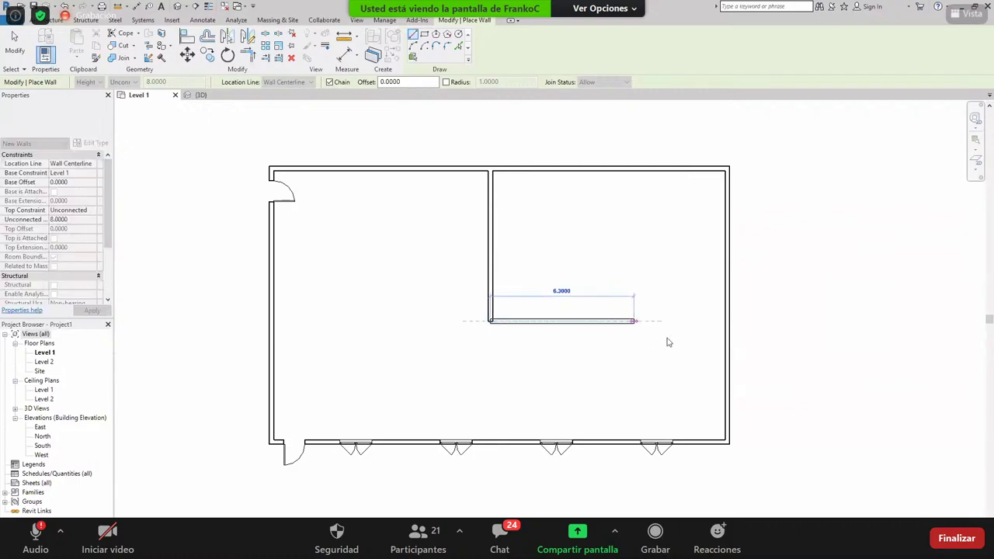
{"action": "left_click", "coordinate": [621, 346]}
{"action": "key", "text": "Escape"}
{"action": "key", "text": "Escape"}
- Set the unconnected height of the two interior walls in 3D to match the exterior walls
{"action": "key", "text": "ctrl+Tab"}
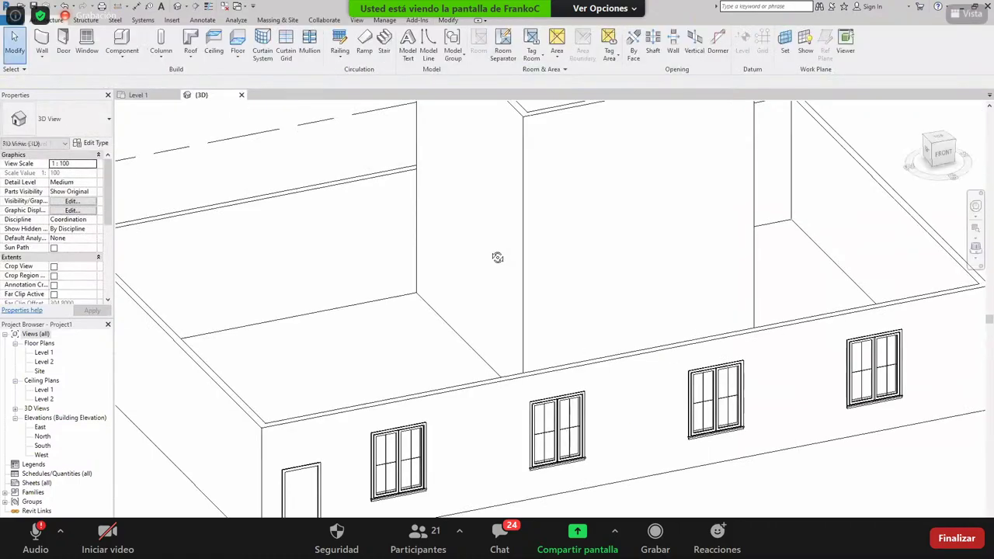
{"action": "left_click", "coordinate": [943, 152]}
{"action": "left_click", "coordinate": [590, 249]}
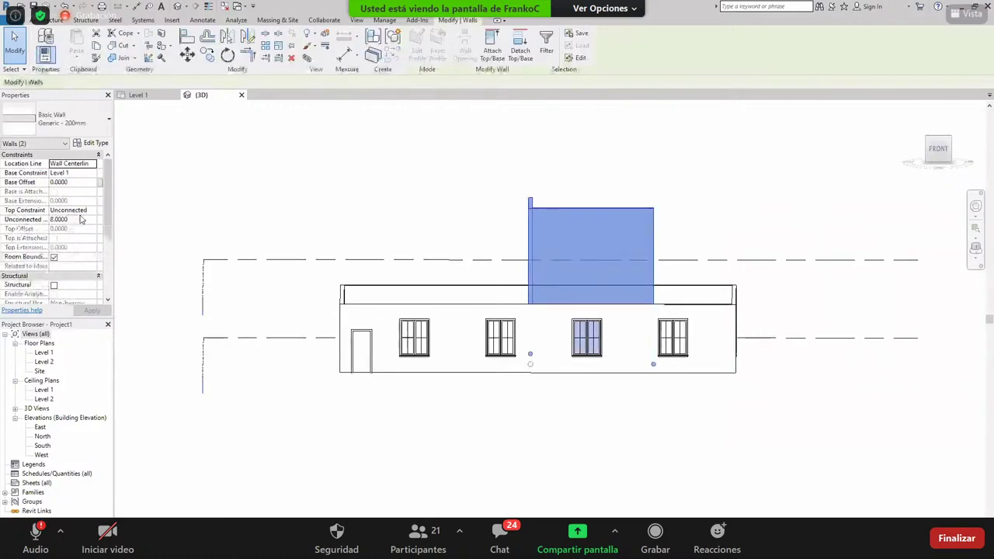
{"action": "left_click", "coordinate": [80, 220]}
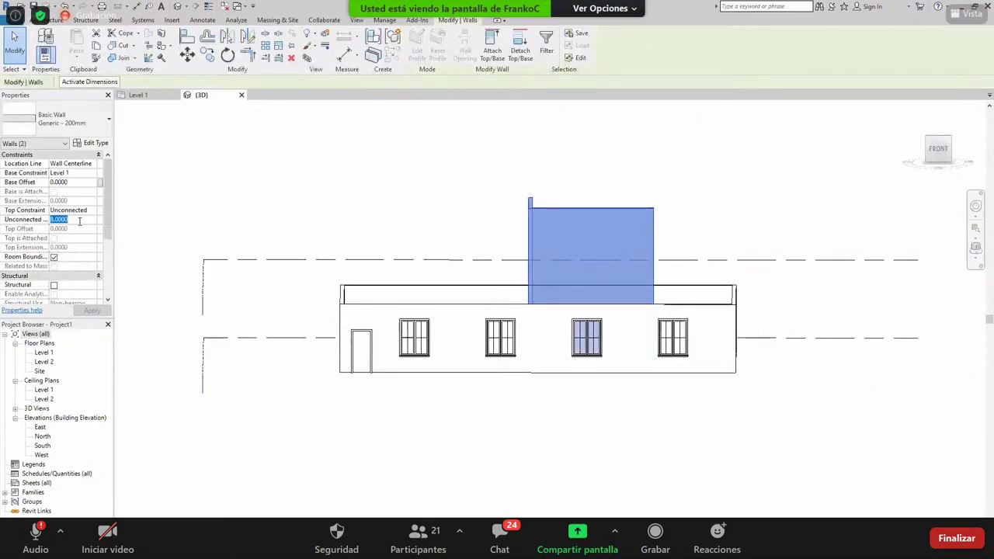
{"action": "type", "text": "3."}
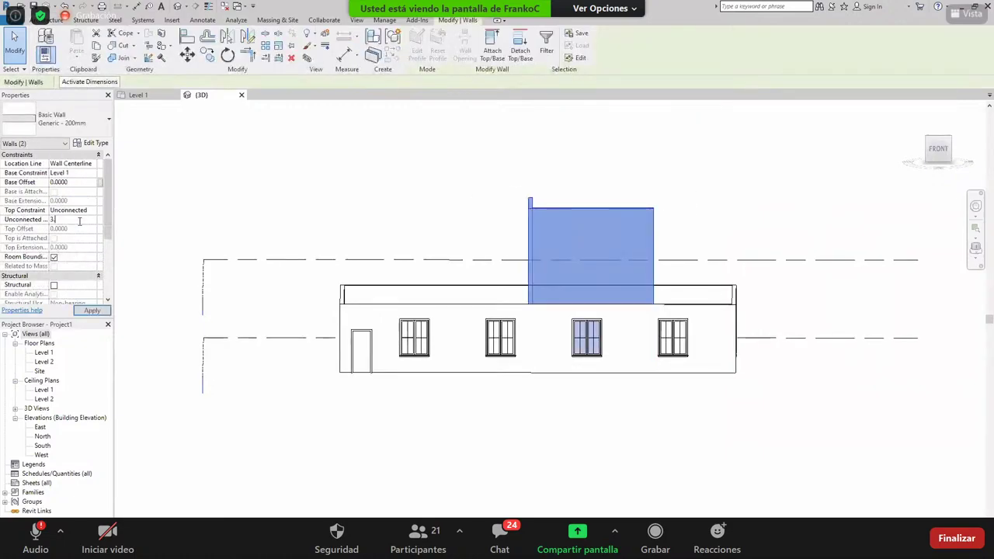
{"action": "left_click", "coordinate": [553, 421]}
- Examine the interior walls, doors and arrayed windows of the building from above in 3D
{"action": "middle_click_drag", "start_coordinate": [552, 421], "coordinate": [536, 392], "text": "shift"}
{"action": "middle_click_drag", "start_coordinate": [628, 240], "coordinate": [489, 330], "text": "shift"}
{"action": "middle_click_drag", "start_coordinate": [564, 293], "coordinate": [564, 211]}
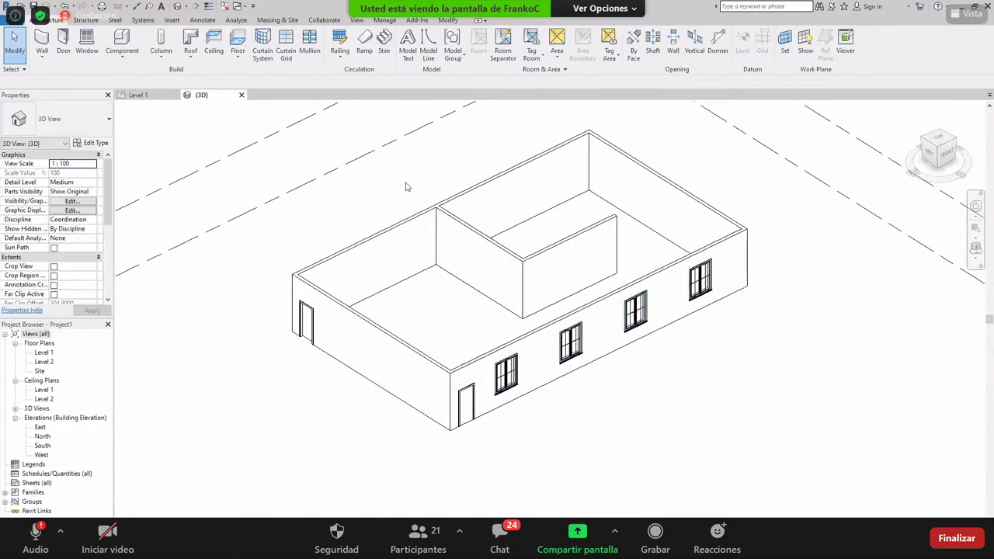
{"action": "scroll", "coordinate": [614, 303], "scroll_direction": "up", "scroll_amount": 3}
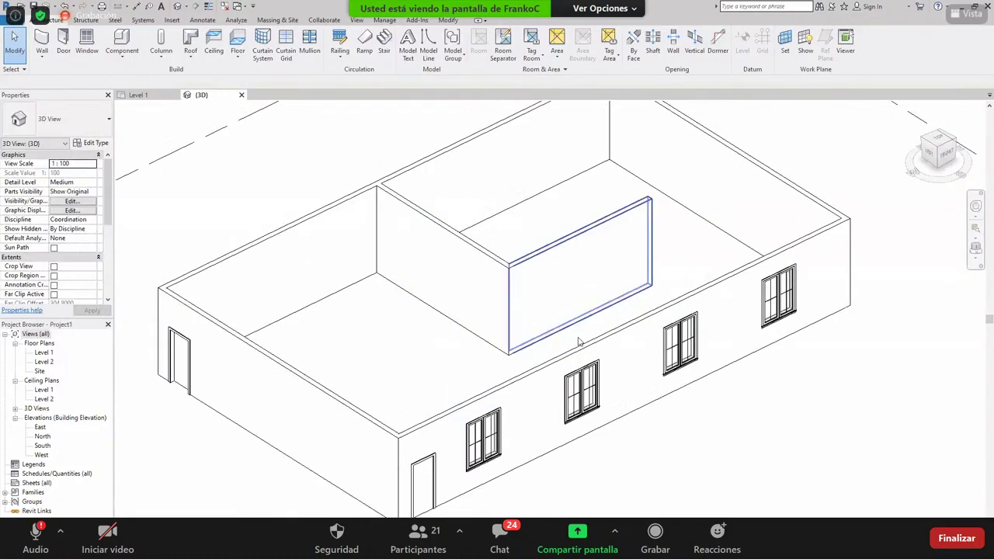
{"action": "scroll", "coordinate": [697, 386], "scroll_direction": "down", "scroll_amount": 4}
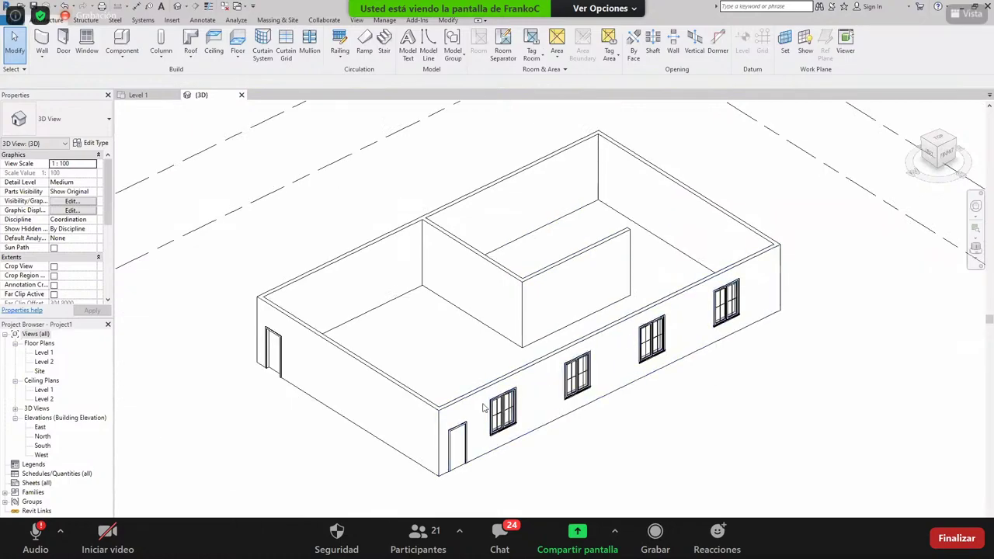
{"action": "scroll", "coordinate": [664, 464], "scroll_direction": "up", "scroll_amount": 5}
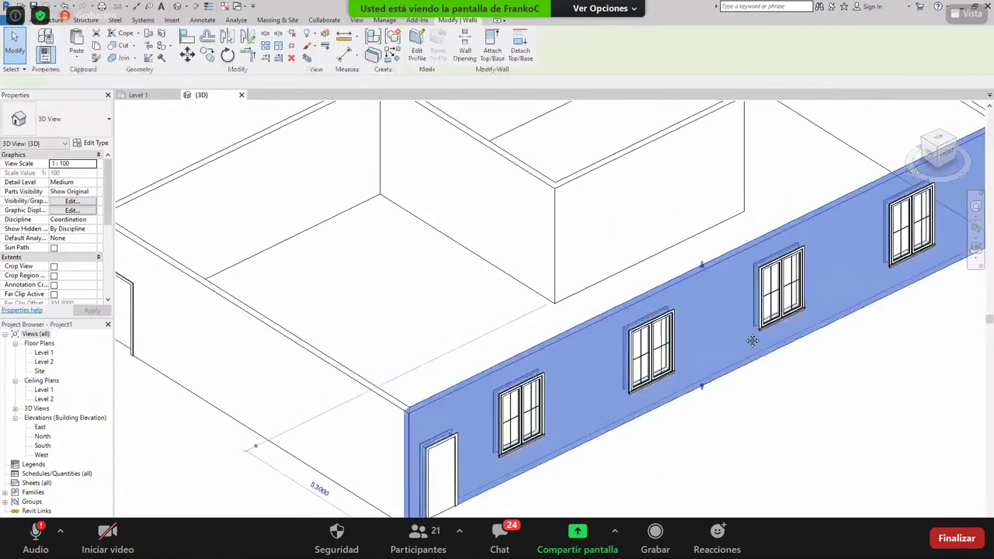
{"action": "scroll", "coordinate": [644, 355], "scroll_direction": "down", "scroll_amount": 3}
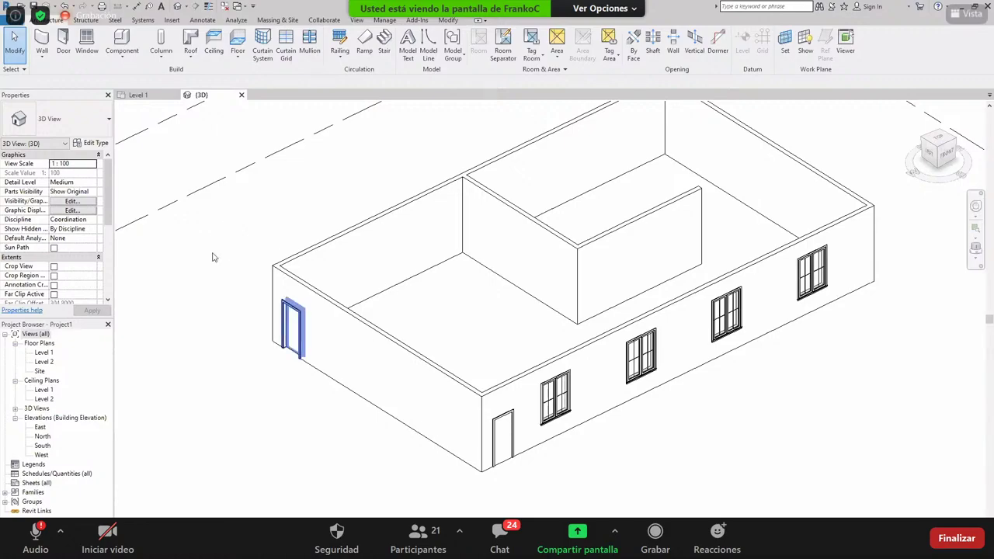
{"action": "scroll", "coordinate": [404, 233], "scroll_direction": "up", "scroll_amount": 3}
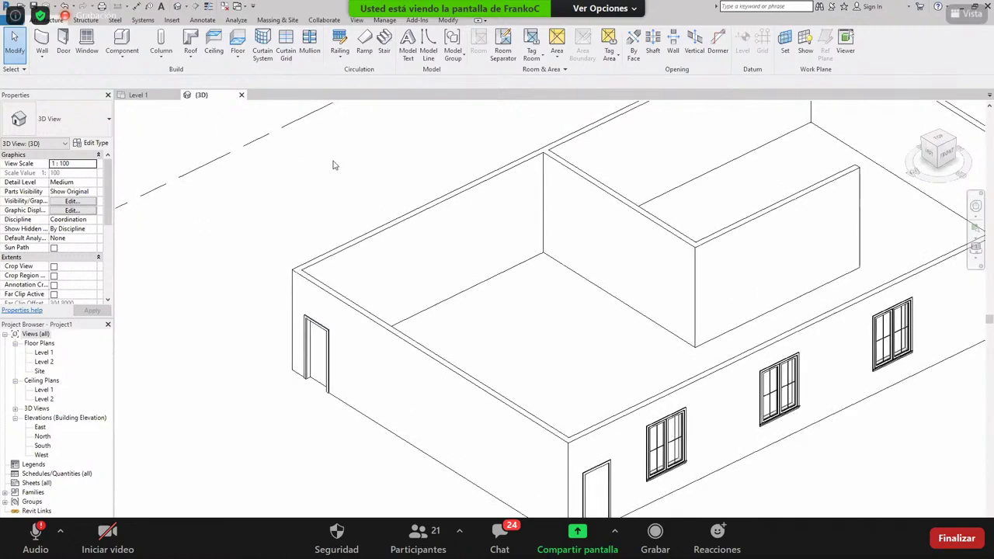
{"action": "scroll", "coordinate": [334, 162], "scroll_direction": "down", "scroll_amount": 5}
- Create an architectural Generic Floor - 400mm on Level 1 with its boundary picked from the four exterior walls
{"action": "left_click", "coordinate": [237, 56]}
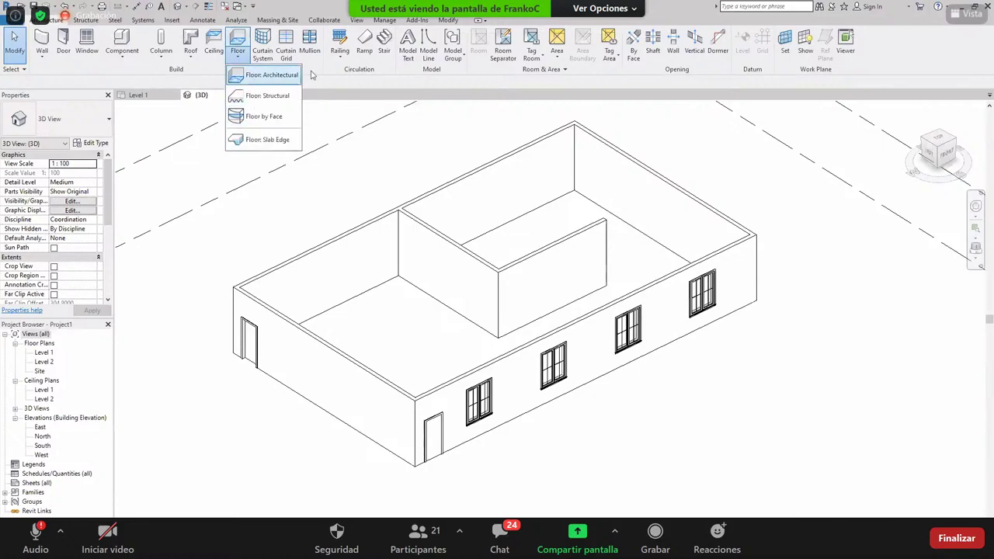
{"action": "key", "text": "Return"}
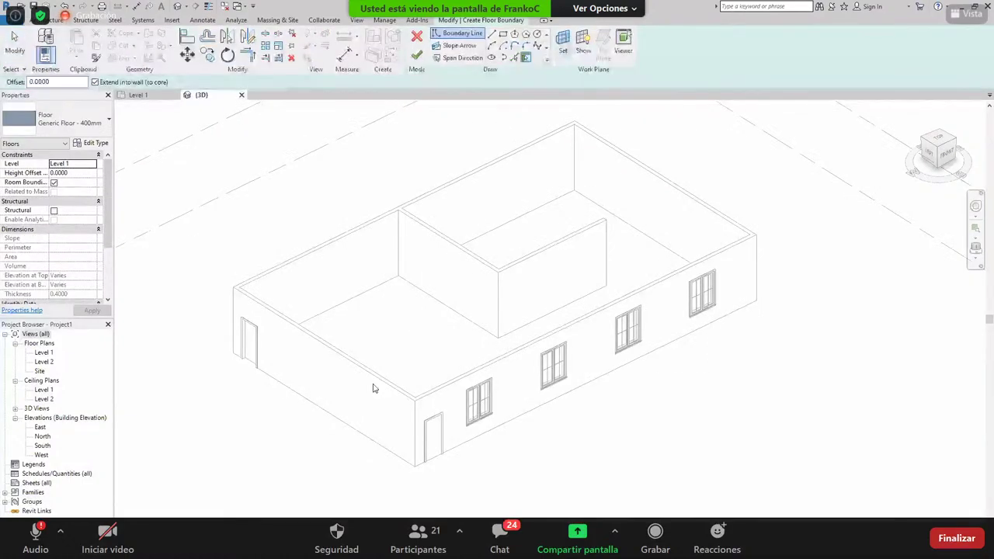
{"action": "left_click", "coordinate": [335, 314]}
{"action": "left_click", "coordinate": [676, 200]}
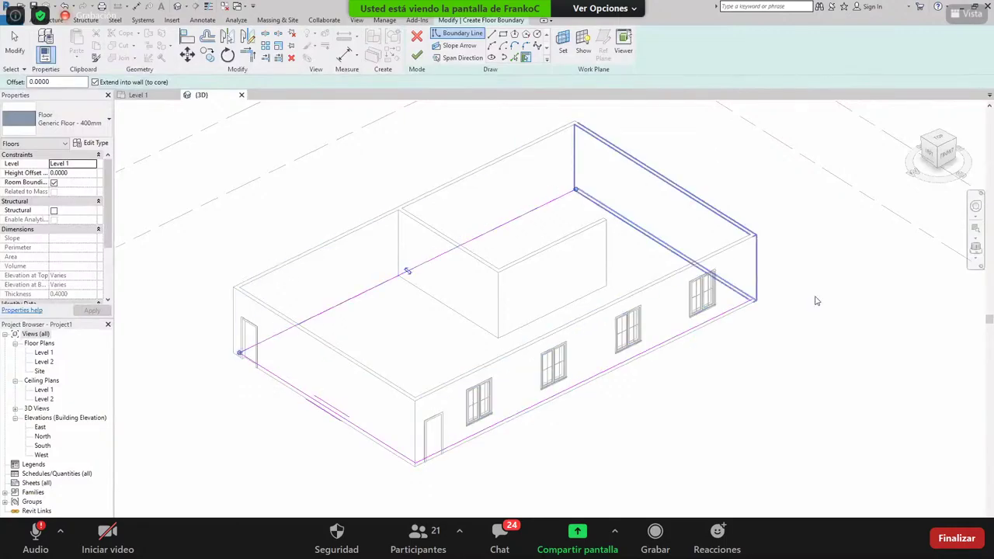
{"action": "left_click", "coordinate": [660, 239]}
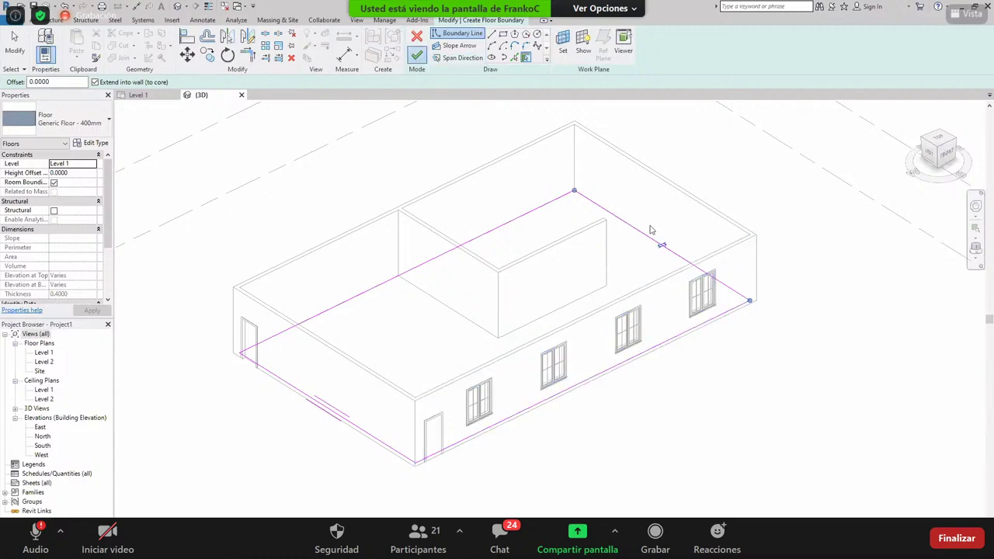
{"action": "left_click", "coordinate": [417, 56]}
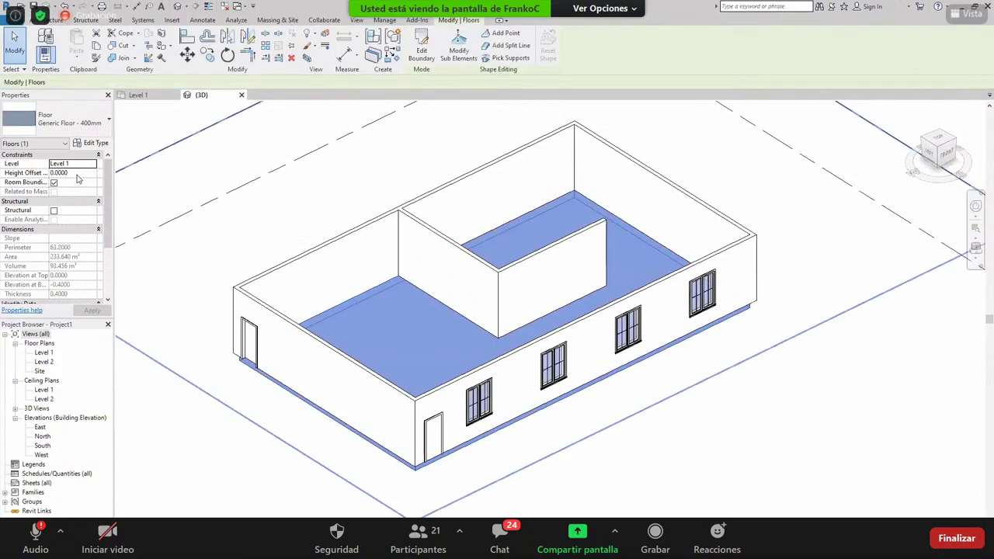
- Set the floor's height offset from Level 1 to 3.5 m
{"action": "left_click", "coordinate": [78, 173]}
{"action": "type", "text": "3.5"}
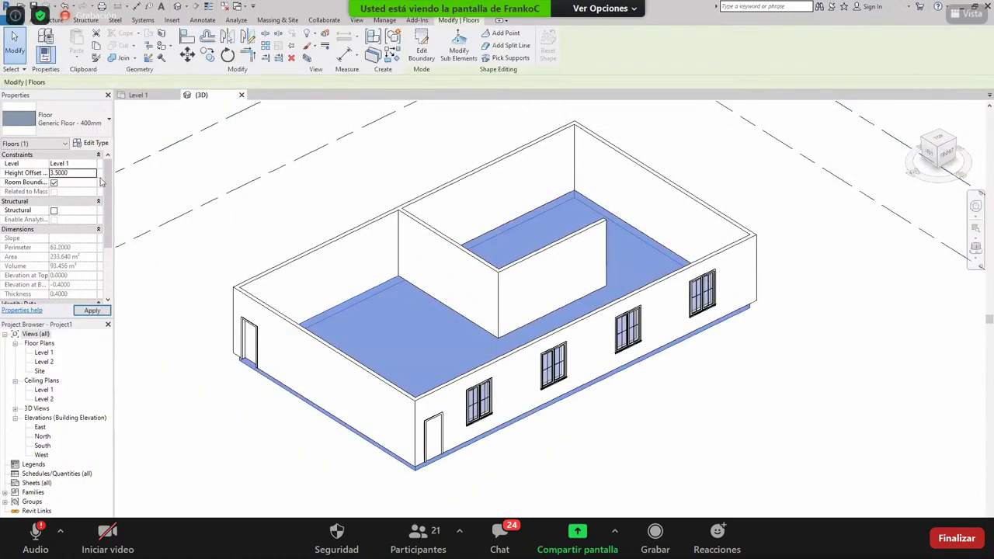
{"action": "scroll", "coordinate": [404, 243], "scroll_direction": "up", "scroll_amount": 2}
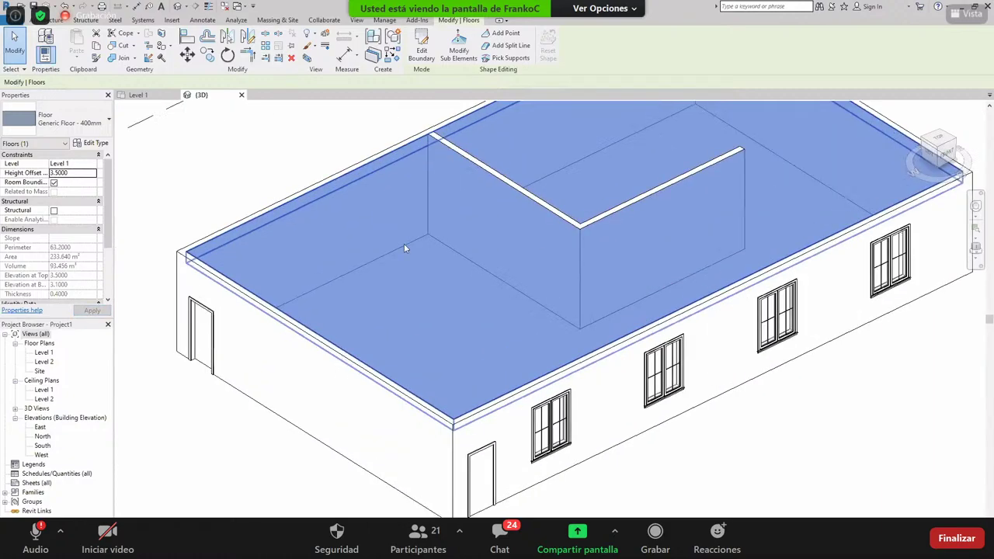
- Edit the floor's boundary and align its sketch lines from the inner to the outer faces of the exterior walls
{"action": "left_click", "coordinate": [80, 147]}
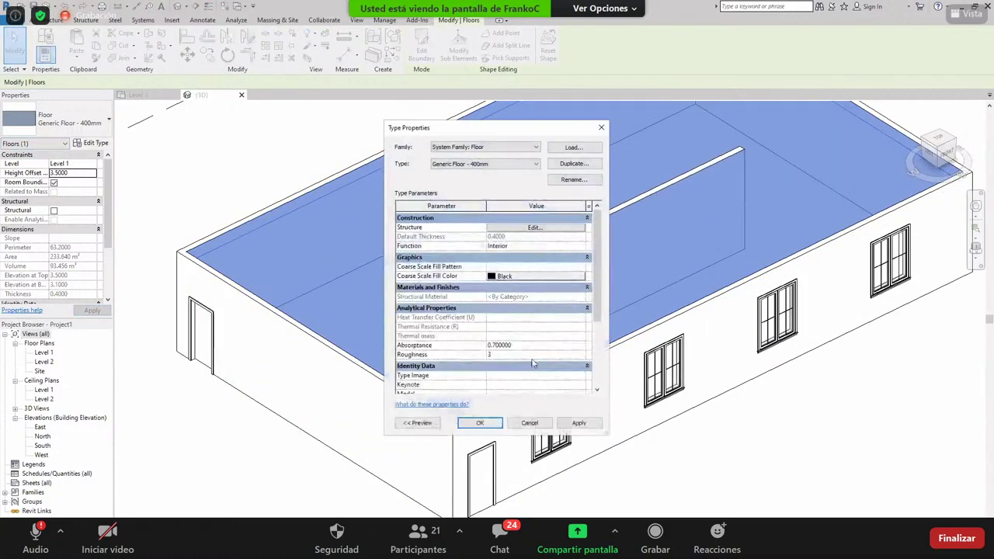
{"action": "left_click", "coordinate": [423, 59]}
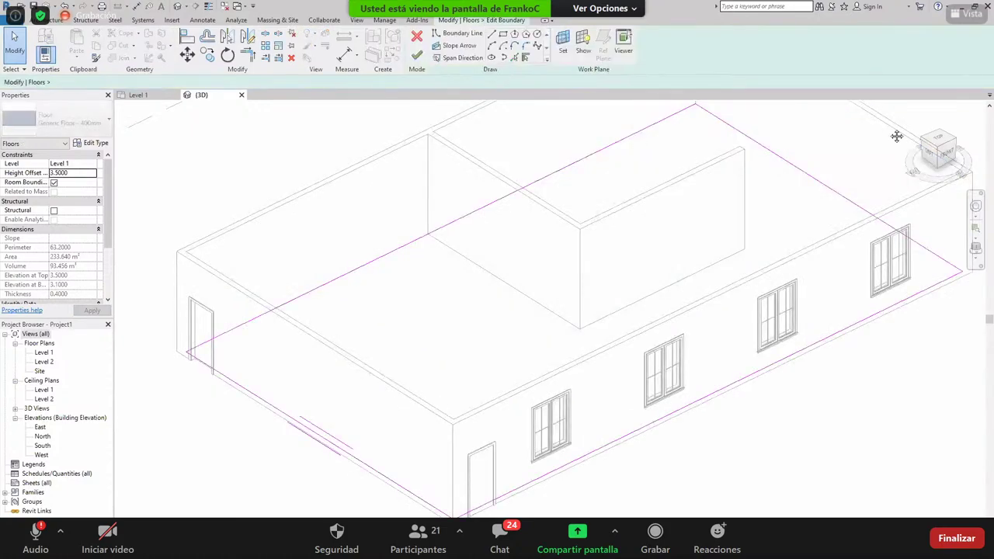
{"action": "middle_click_drag", "start_coordinate": [897, 136], "coordinate": [921, 143]}
{"action": "scroll", "coordinate": [626, 272], "scroll_direction": "down", "scroll_amount": 1}
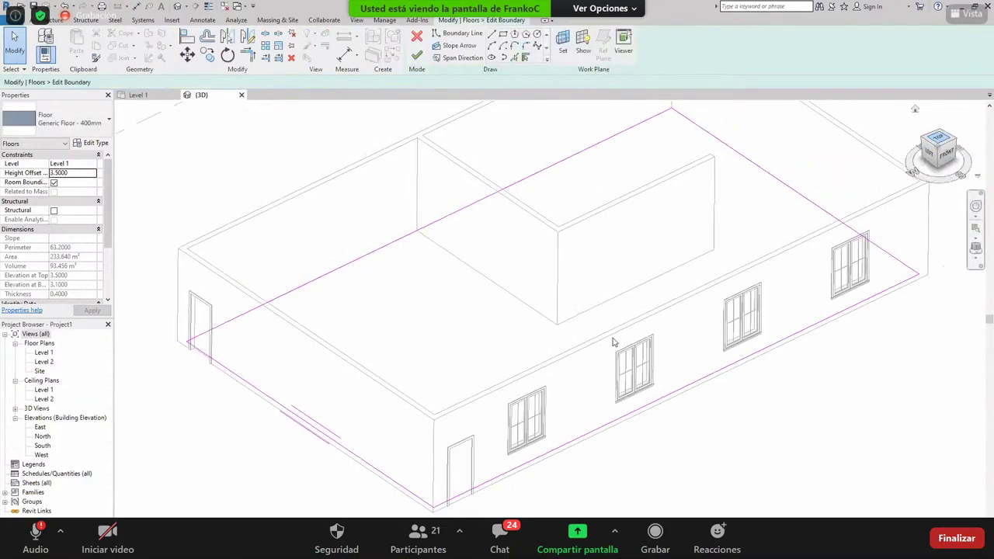
{"action": "key", "text": "a"}
{"action": "key", "text": "l"}
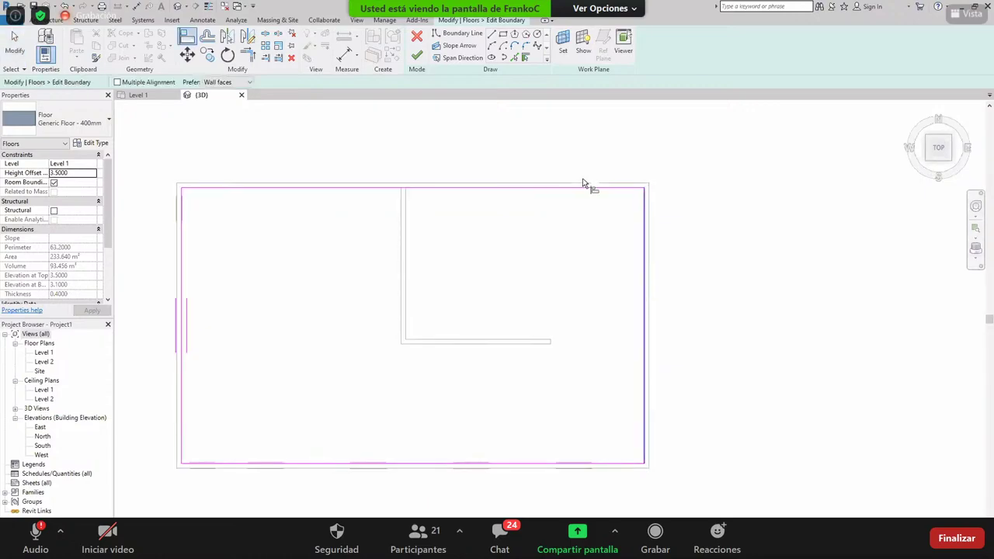
{"action": "left_click", "coordinate": [587, 184]}
{"action": "left_click", "coordinate": [395, 188]}
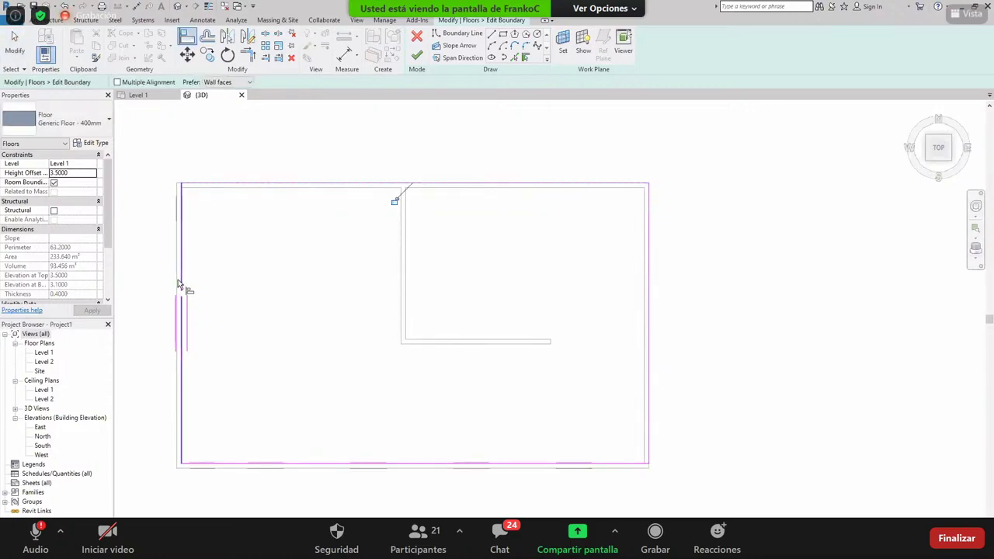
{"action": "left_click", "coordinate": [178, 284]}
{"action": "left_click", "coordinate": [184, 339]}
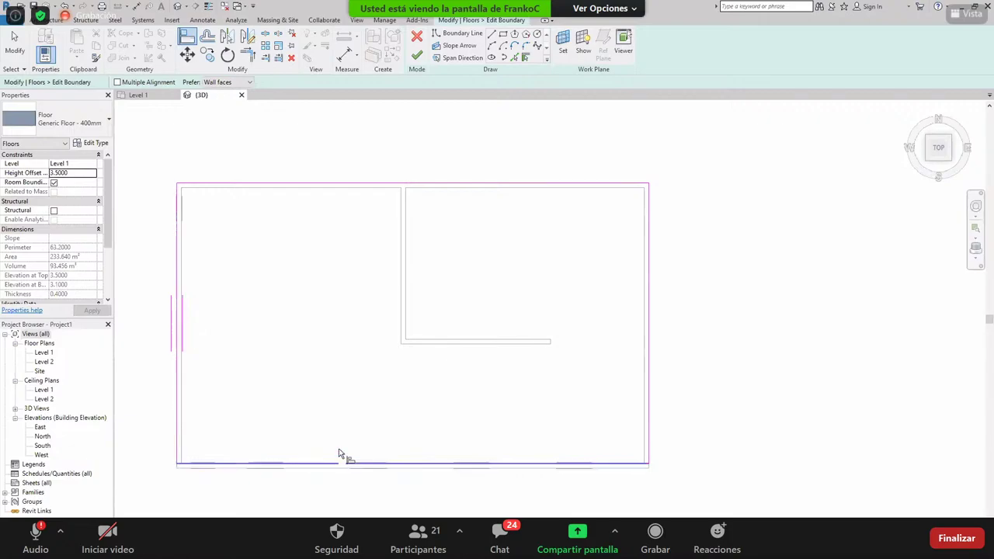
{"action": "left_click", "coordinate": [338, 454]}
{"action": "left_click", "coordinate": [340, 464]}
- Finish the floor boundary and join the floor with the exterior walls, cutting the overlapping volume out of them
{"action": "left_click", "coordinate": [417, 56]}
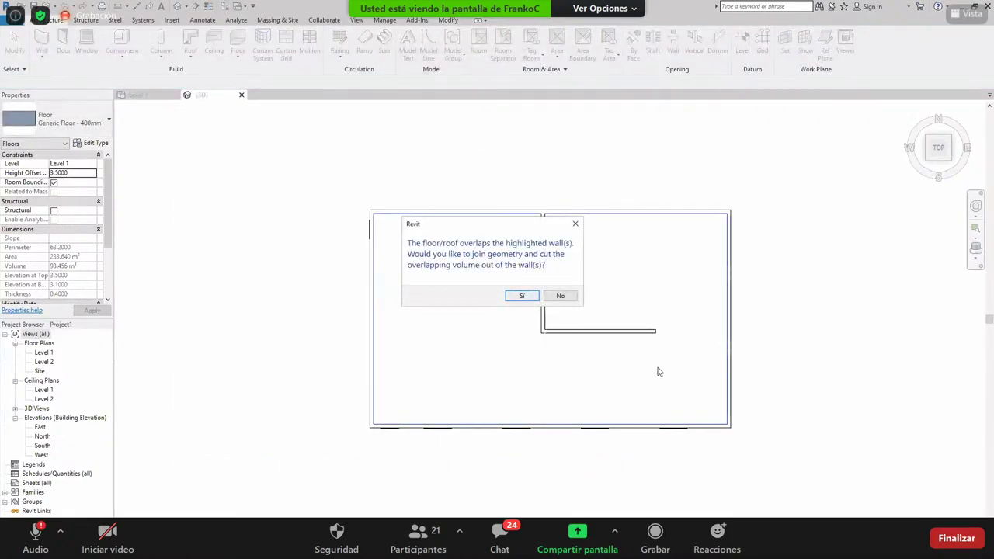
{"action": "key", "text": "Return"}
{"action": "middle_click_drag", "start_coordinate": [712, 179], "coordinate": [333, 264], "text": "shift"}
{"action": "key", "text": "Escape"}
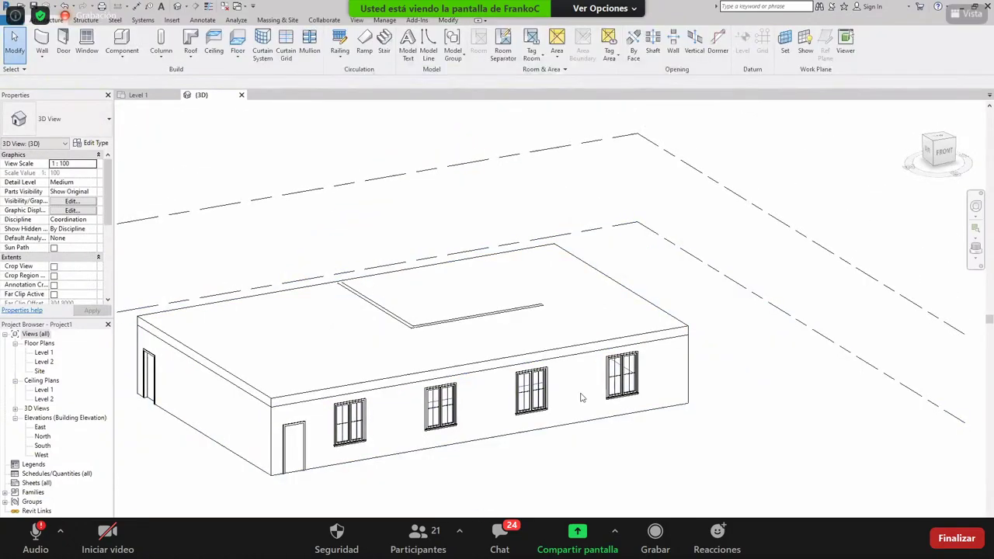
- Attach the tops of the two interior walls to the floor slab above them
{"action": "left_click", "coordinate": [392, 324]}
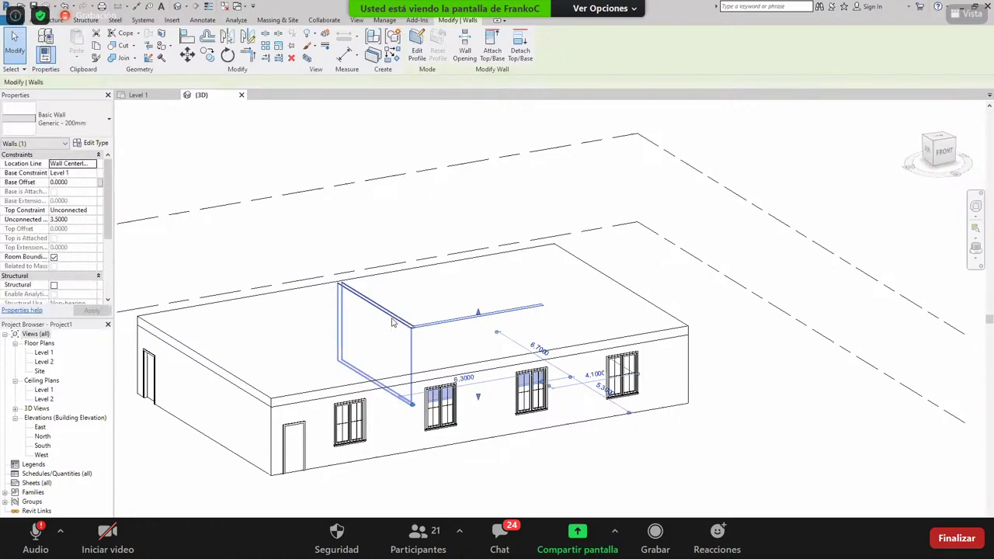
{"action": "left_click", "coordinate": [489, 322], "text": "ctrl"}
{"action": "left_click", "coordinate": [492, 51]}
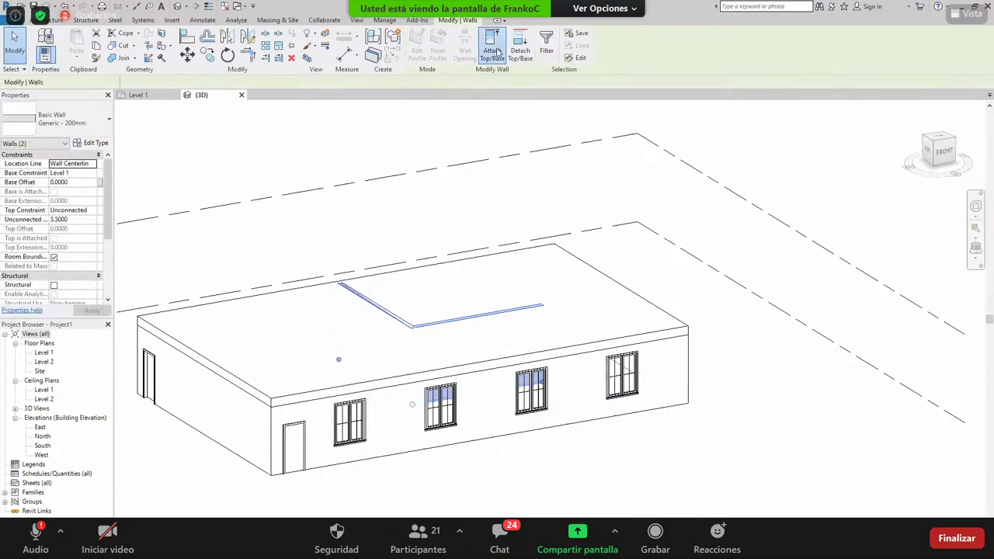
{"action": "left_click", "coordinate": [703, 334]}
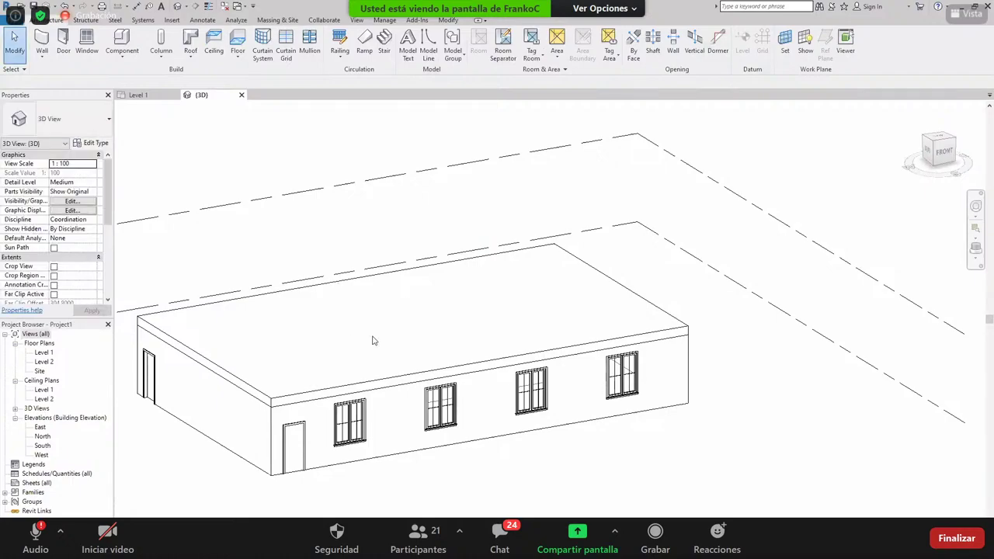
{"action": "scroll", "coordinate": [388, 342], "scroll_direction": "down", "scroll_amount": 3}
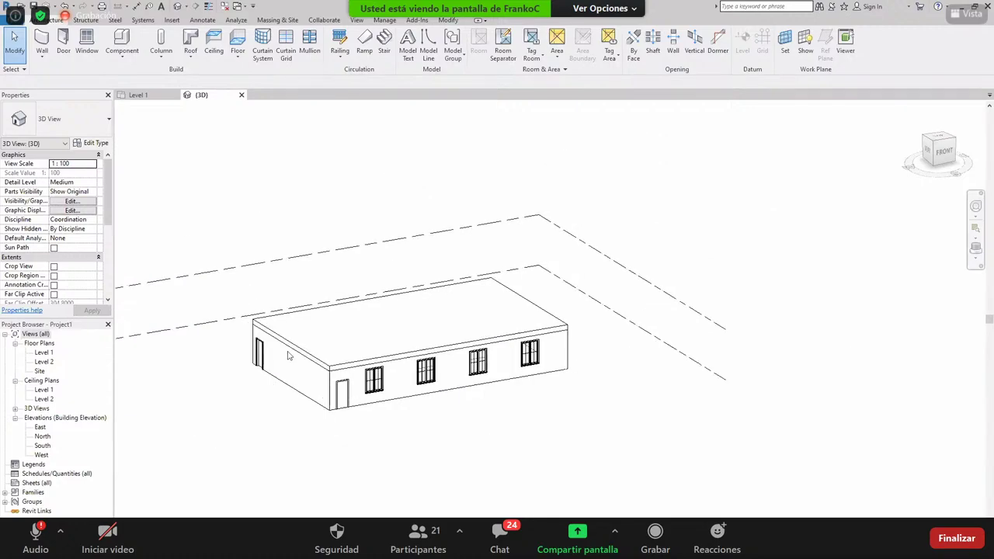
{"action": "scroll", "coordinate": [302, 339], "scroll_direction": "up", "scroll_amount": 3}
{"action": "scroll", "coordinate": [301, 338], "scroll_direction": "up", "scroll_amount": 1}
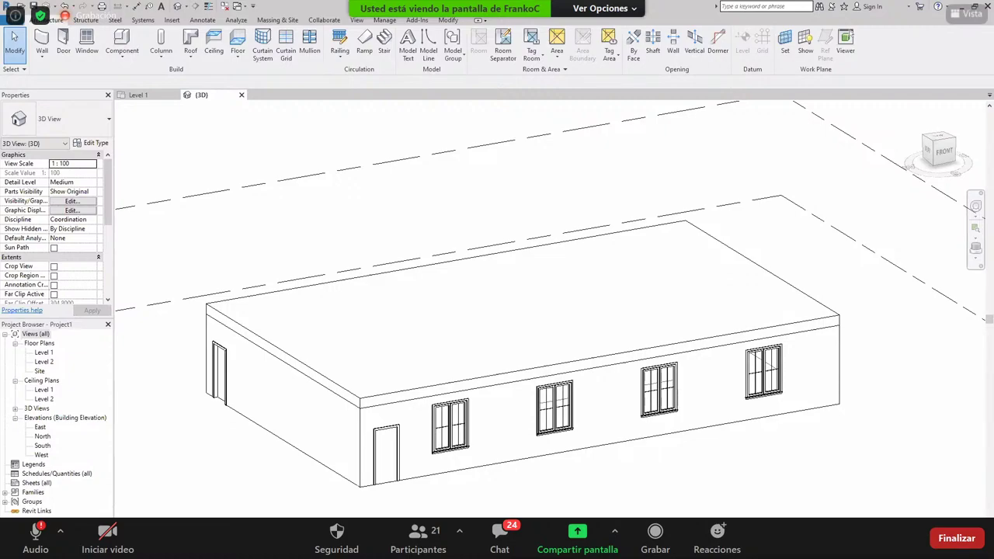
- Switch to the browser and examine the Pavilion 21 MINI Opera Space article and its photos of the folded aluminium facade
{"action": "key", "text": "alt+Tab"}
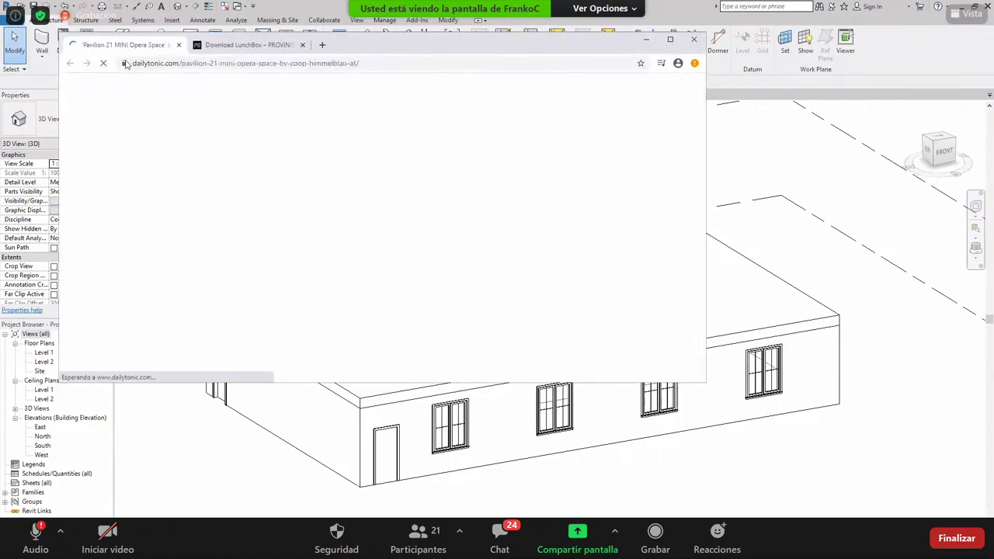
{"action": "scroll", "coordinate": [363, 197], "scroll_direction": "down", "scroll_amount": 3}
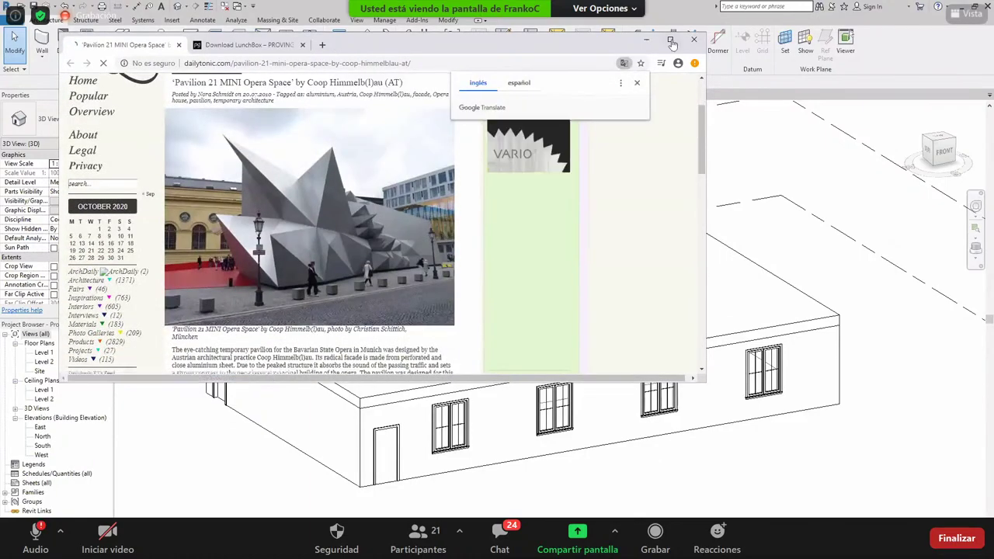
{"action": "key", "text": "super+Up"}
{"action": "scroll", "coordinate": [419, 349], "scroll_direction": "down", "scroll_amount": 4}
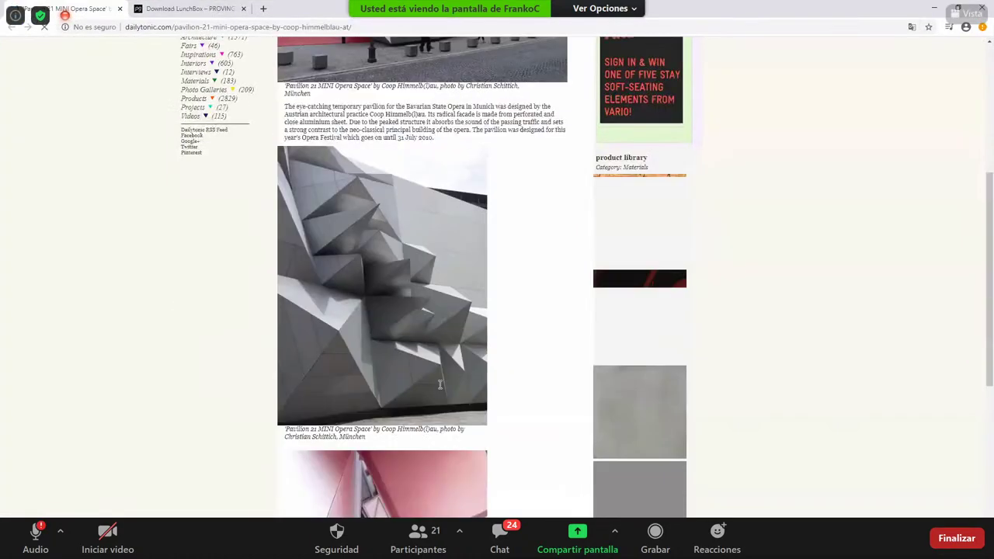
{"action": "scroll", "coordinate": [369, 244], "scroll_direction": "down", "scroll_amount": 4}
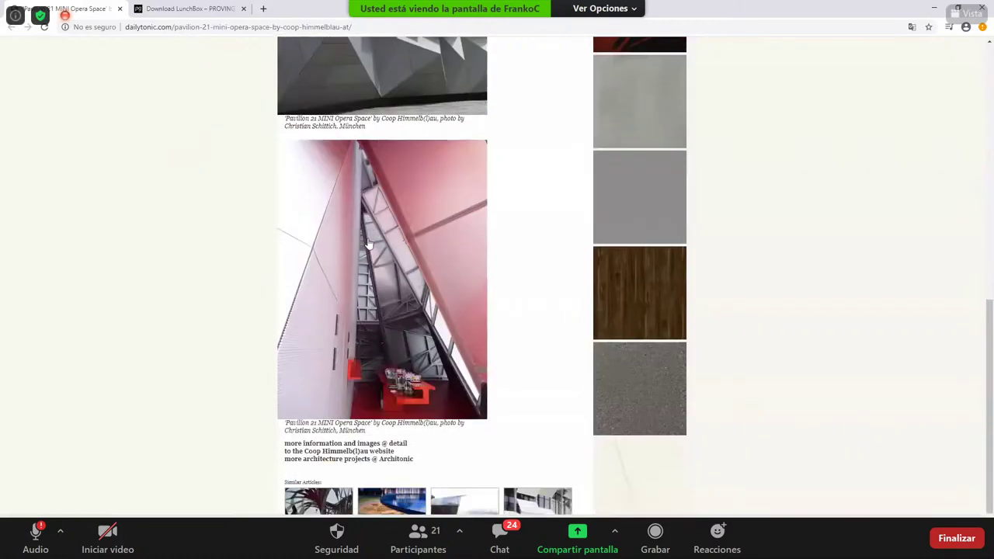
{"action": "scroll", "coordinate": [361, 278], "scroll_direction": "up", "scroll_amount": 10}
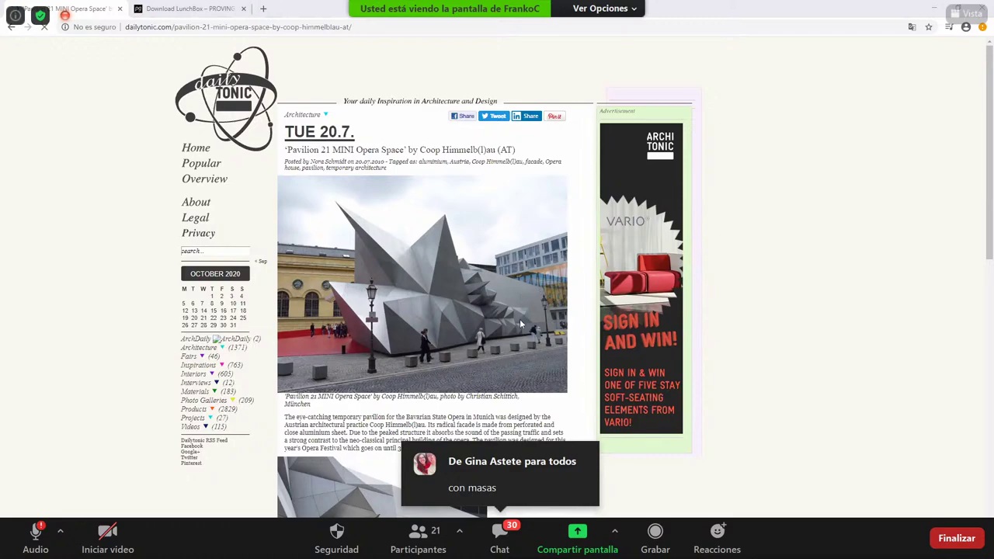
{"action": "scroll", "coordinate": [425, 384], "scroll_direction": "down", "scroll_amount": 1}
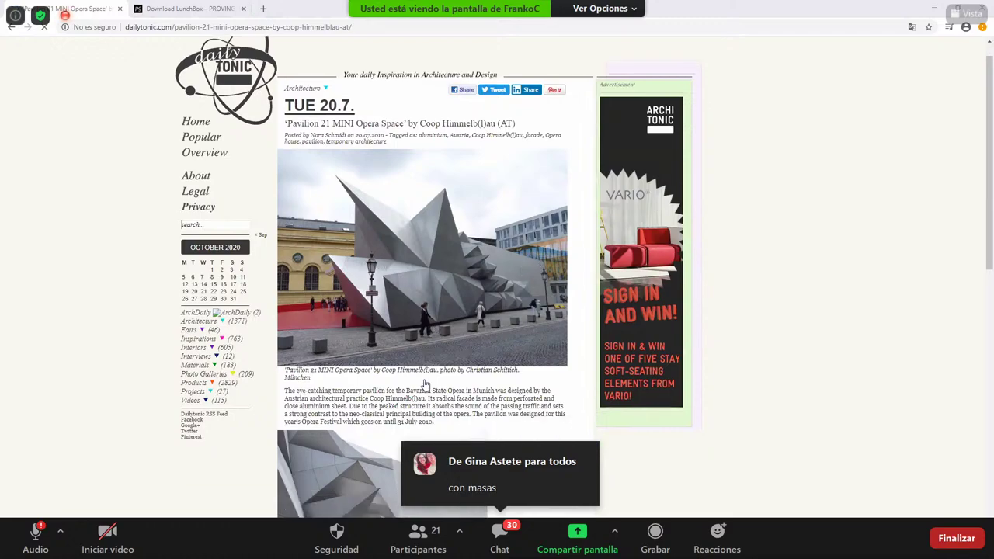
{"action": "scroll", "coordinate": [425, 383], "scroll_direction": "down", "scroll_amount": 3}
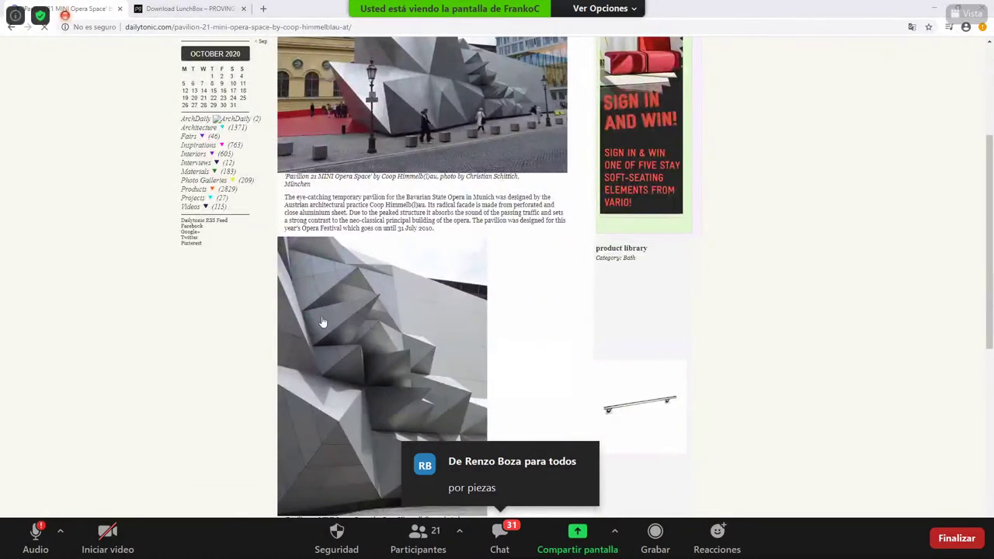
{"action": "scroll", "coordinate": [323, 322], "scroll_direction": "down", "scroll_amount": 1}
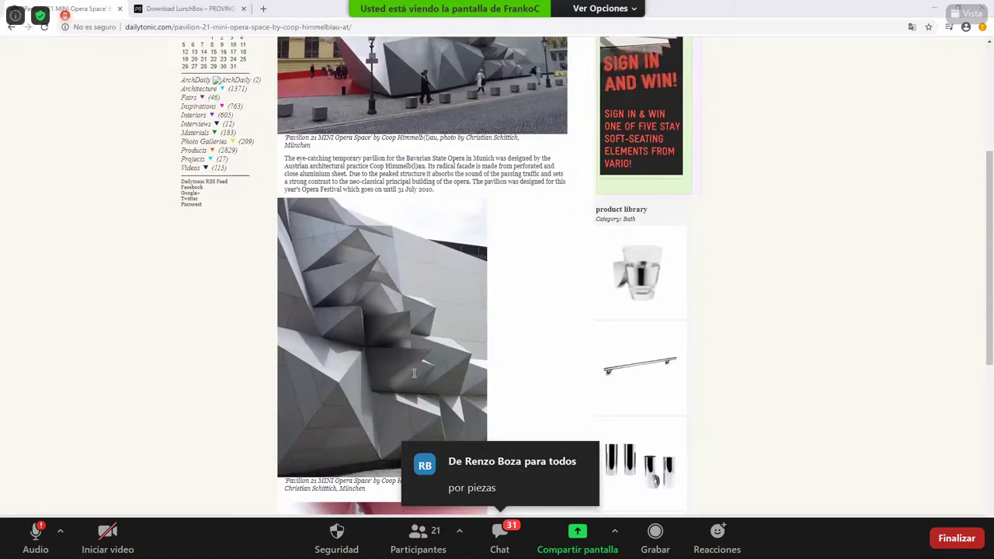
{"action": "scroll", "coordinate": [447, 356], "scroll_direction": "down", "scroll_amount": 2}
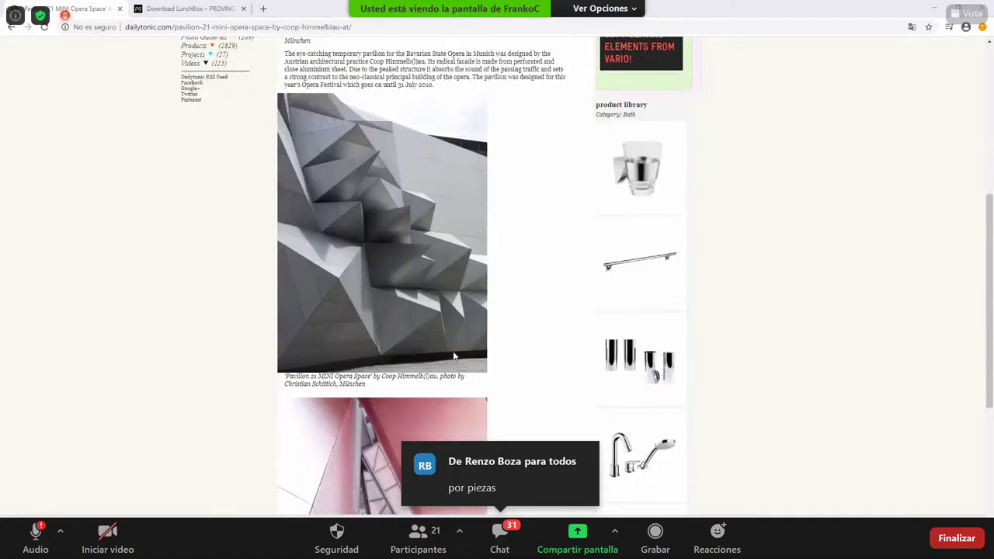
{"action": "scroll", "coordinate": [454, 355], "scroll_direction": "down", "scroll_amount": 5}
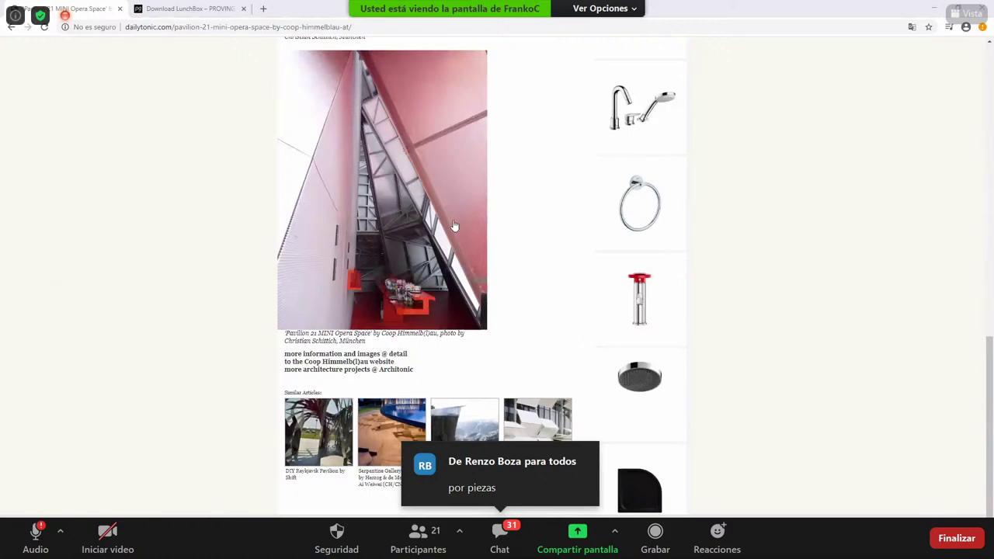
{"action": "scroll", "coordinate": [454, 226], "scroll_direction": "up", "scroll_amount": 8}
- Open the pavilion's main exterior photo in its own browser tab and enlarge it for viewing
{"action": "right_click", "coordinate": [406, 213]}
{"action": "left_click", "coordinate": [110, 245]}
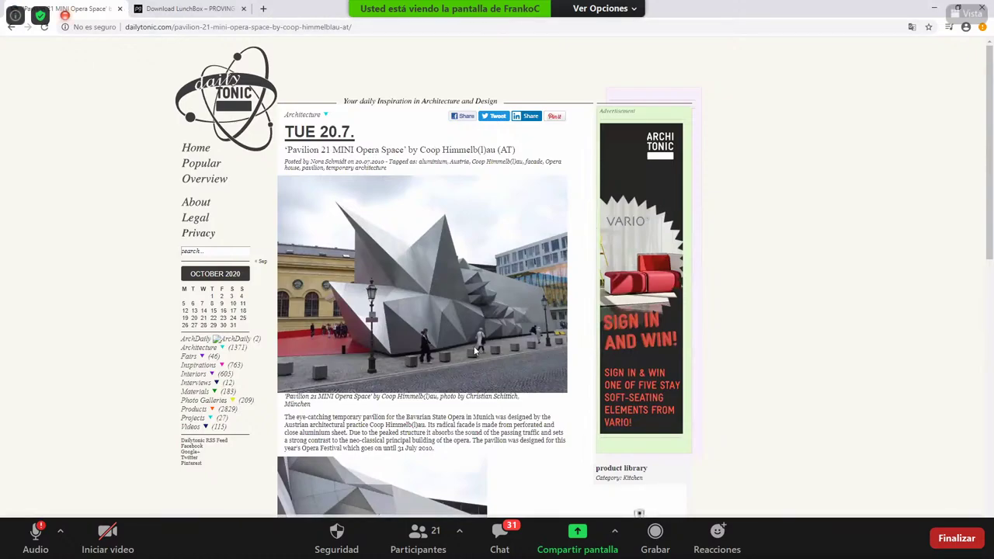
{"action": "middle_click", "coordinate": [442, 319]}
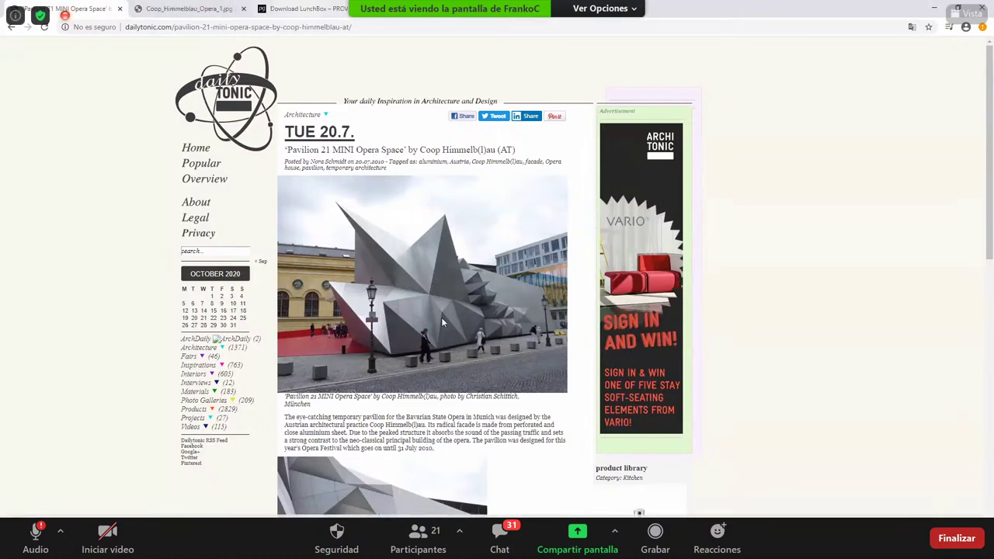
{"action": "key", "text": "ctrl+Tab"}
{"action": "key", "text": "ctrl+Tab"}
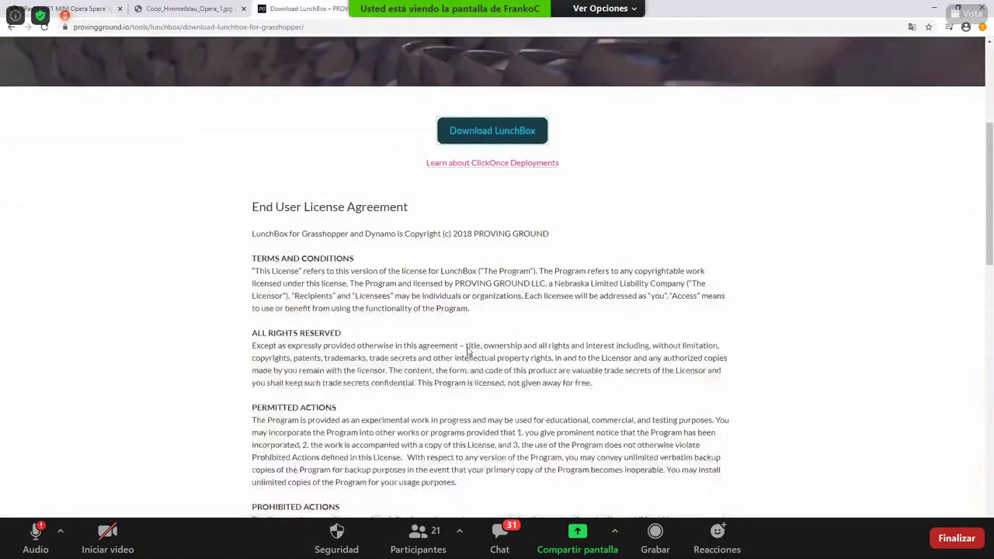
{"action": "key", "text": "ctrl+shift+Tab"}
{"action": "scroll", "coordinate": [467, 352], "scroll_direction": "up", "scroll_amount": 6, "text": "ctrl"}
{"action": "scroll", "coordinate": [466, 351], "scroll_direction": "down", "scroll_amount": 1, "text": "ctrl"}
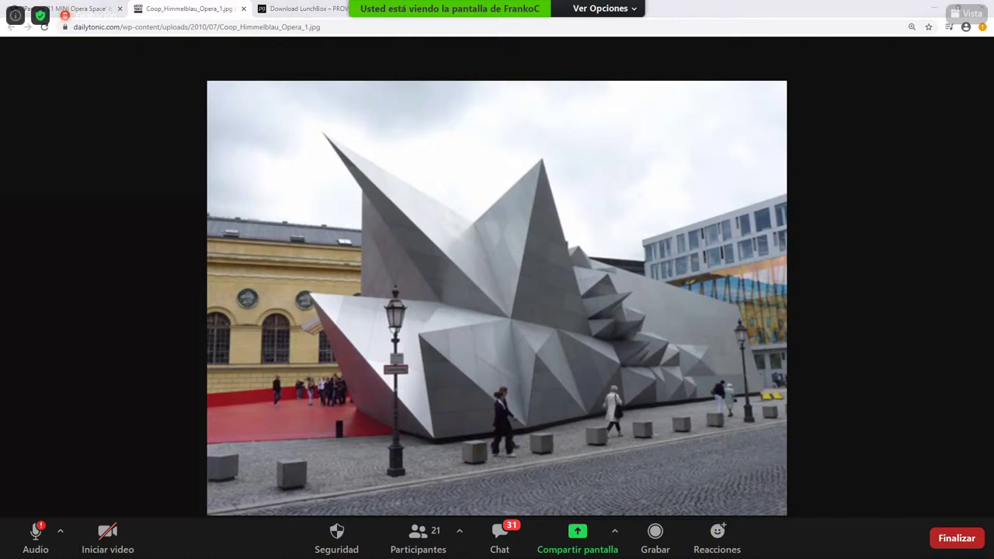
- Switch to the Architizer article on parametrically designed metal facades and look through its facade photos
{"action": "key", "text": "alt+Tab"}
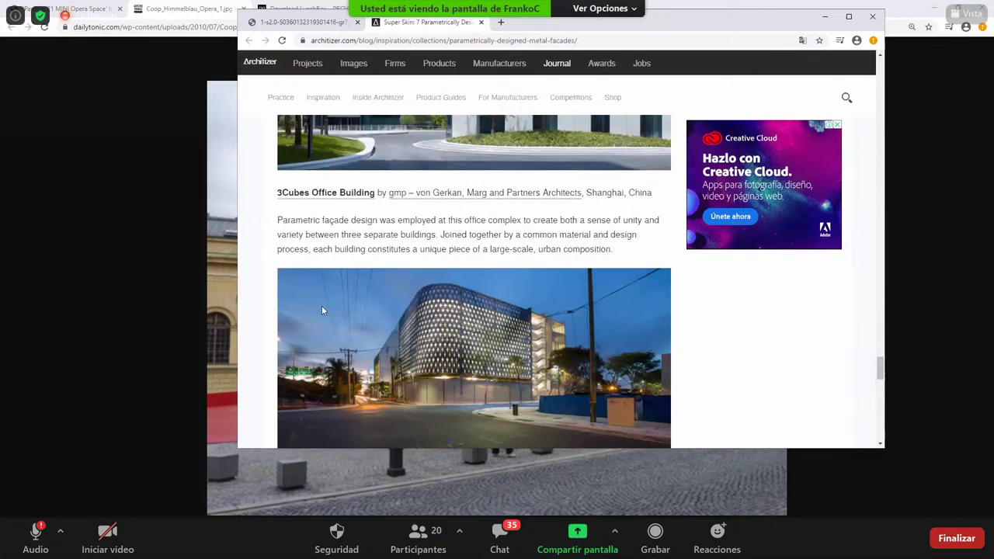
{"action": "scroll", "coordinate": [322, 310], "scroll_direction": "down", "scroll_amount": 5}
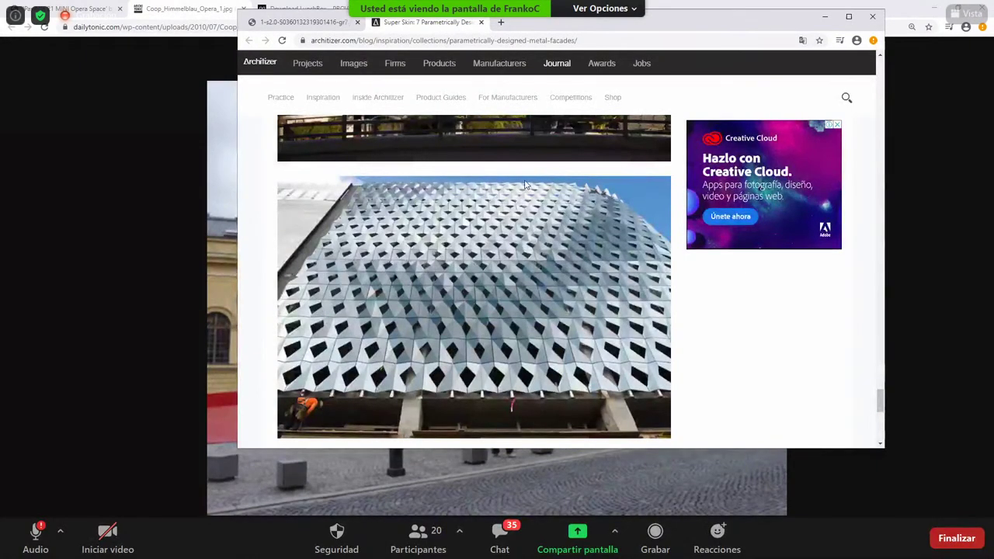
- Return to Revit and examine the building's floor slab and exterior walls from several sides in 3D
{"action": "key", "text": "alt+Tab"}
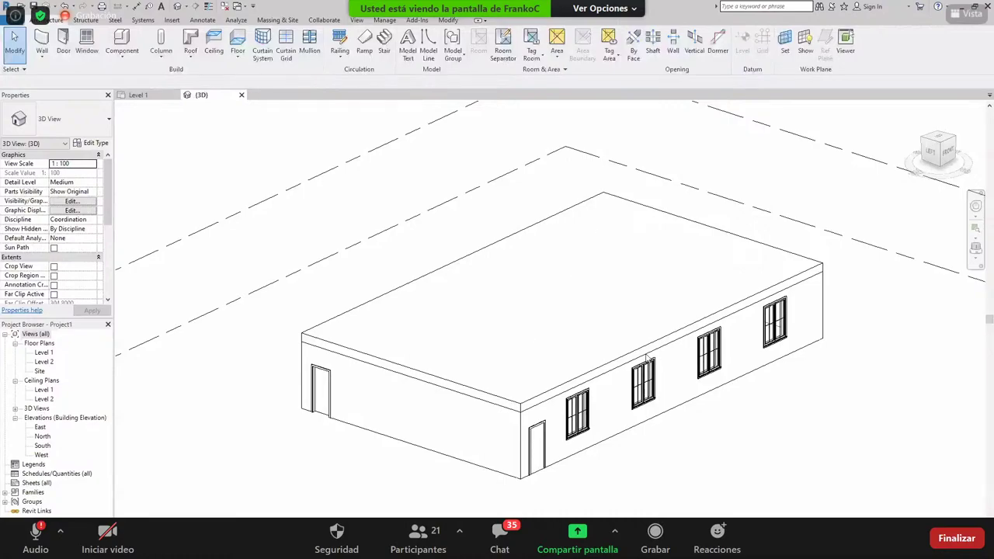
{"action": "key", "text": "alt+Tab"}
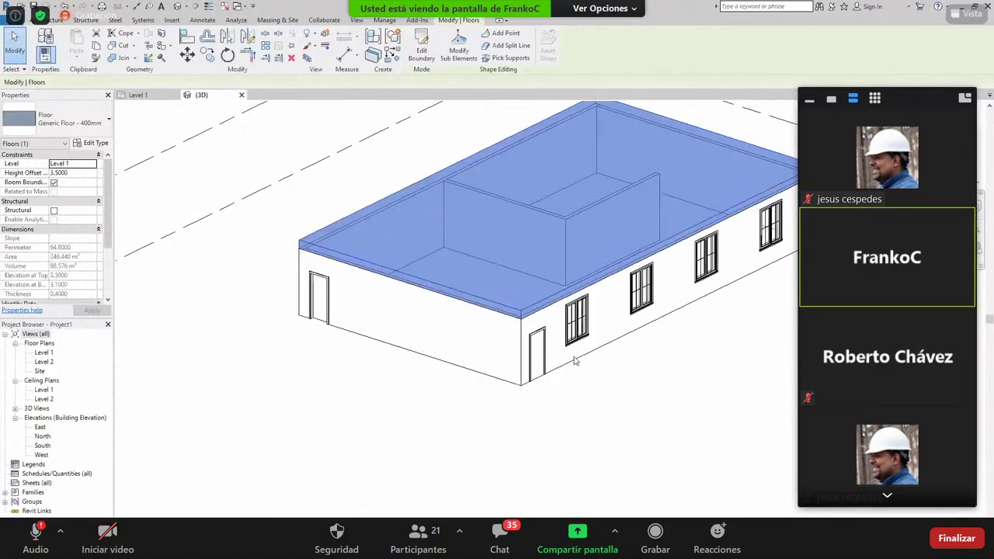
{"action": "scroll", "coordinate": [559, 314], "scroll_direction": "up", "scroll_amount": 3}
{"action": "scroll", "coordinate": [549, 297], "scroll_direction": "down", "scroll_amount": 5}
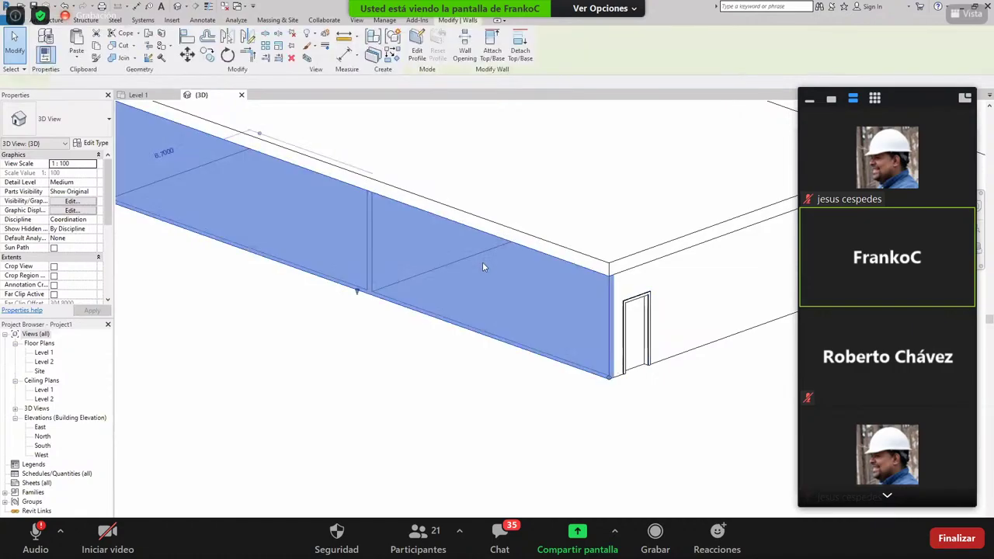
{"action": "left_click", "coordinate": [492, 283]}
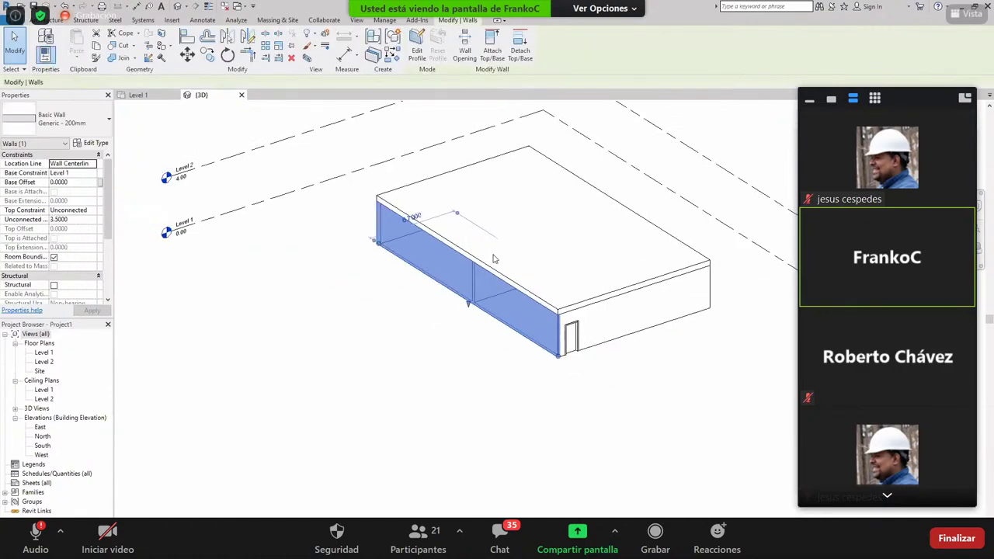
{"action": "scroll", "coordinate": [497, 257], "scroll_direction": "up", "scroll_amount": 3}
{"action": "scroll", "coordinate": [652, 258], "scroll_direction": "down", "scroll_amount": 2}
{"action": "left_click", "coordinate": [649, 263]}
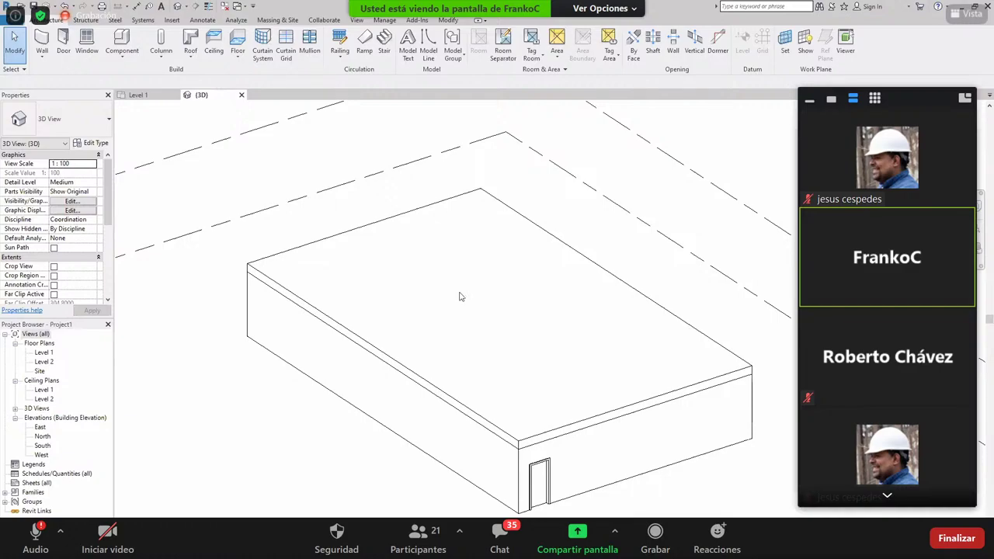
{"action": "scroll", "coordinate": [350, 352], "scroll_direction": "down", "scroll_amount": 5}
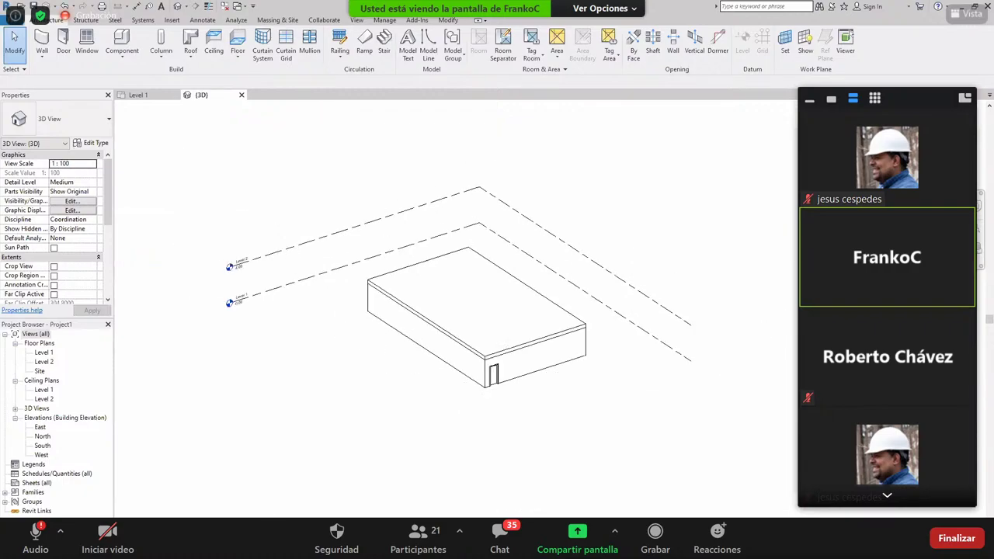
- Reveal the hidden elements in the 3D view and inspect the project base point near the middle of the building
{"action": "right_click", "coordinate": [225, 505]}
{"action": "left_click", "coordinate": [436, 399]}
{"action": "middle_click_drag", "start_coordinate": [351, 467], "coordinate": [337, 492]}
{"action": "key", "text": "r"}
{"action": "key", "text": "h"}
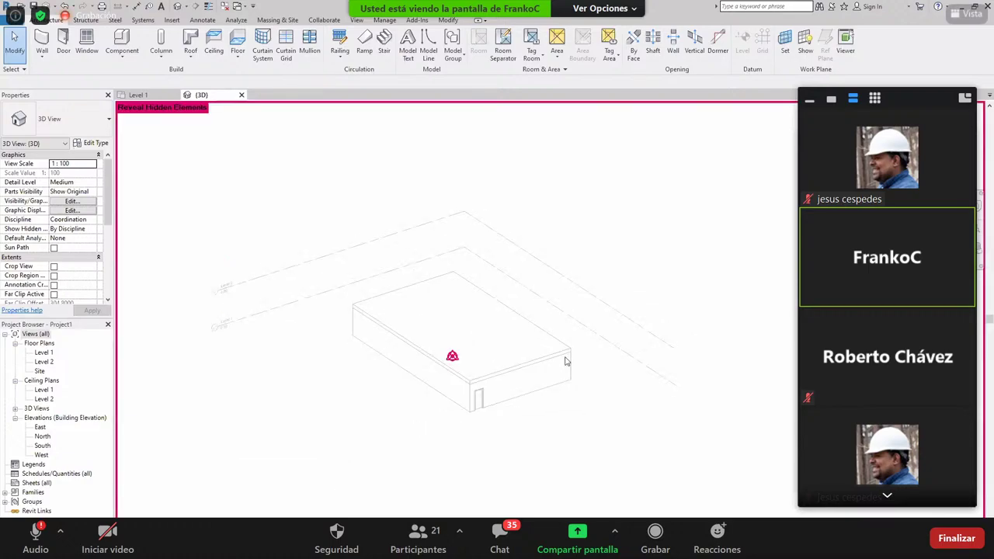
{"action": "middle_click_drag", "start_coordinate": [415, 393], "coordinate": [435, 407], "text": "shift"}
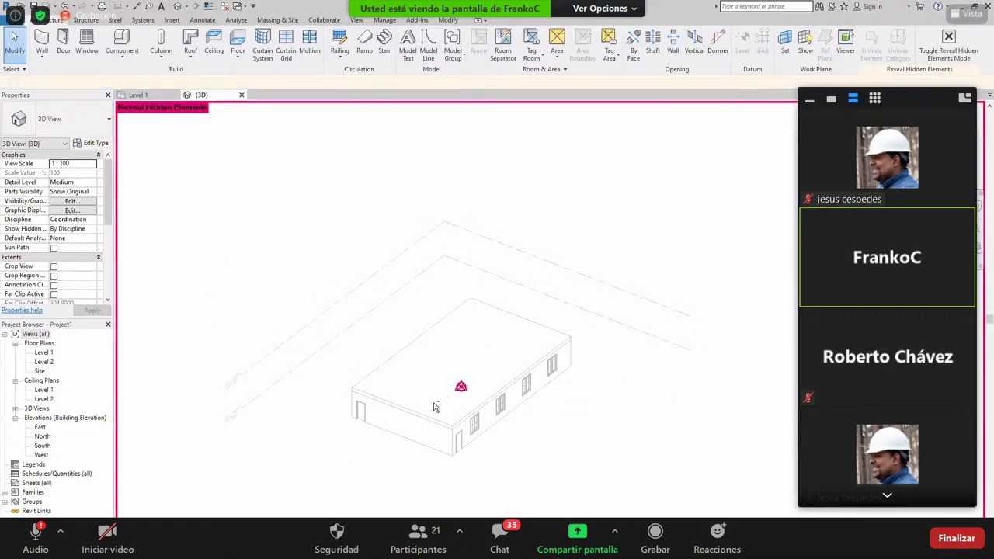
{"action": "scroll", "coordinate": [435, 407], "scroll_direction": "up", "scroll_amount": 6}
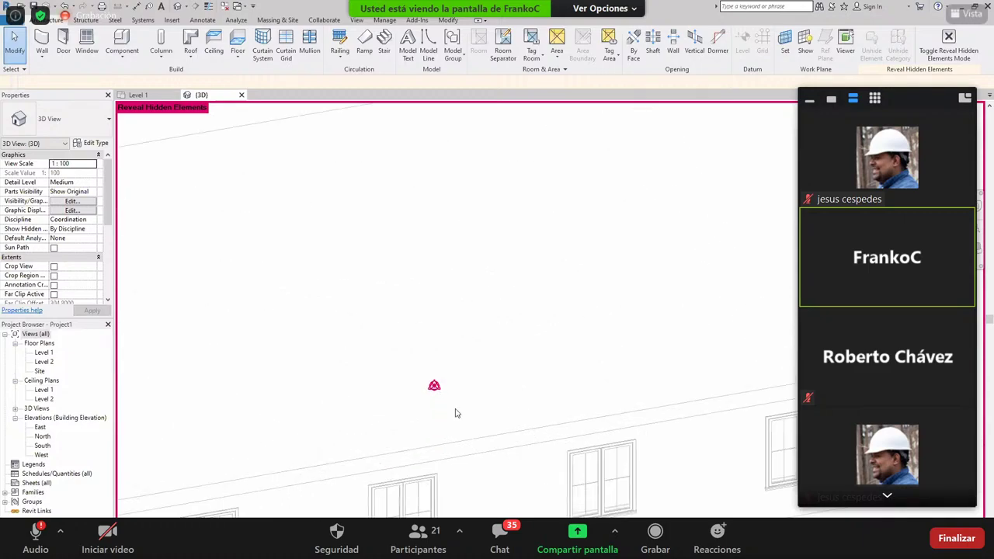
{"action": "left_click", "coordinate": [461, 414]}
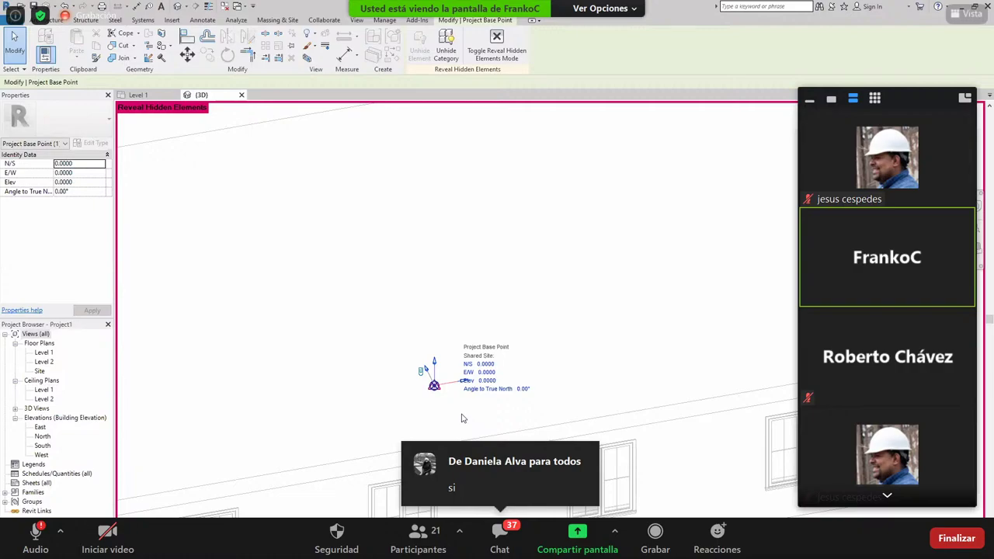
{"action": "key", "text": "Escape"}
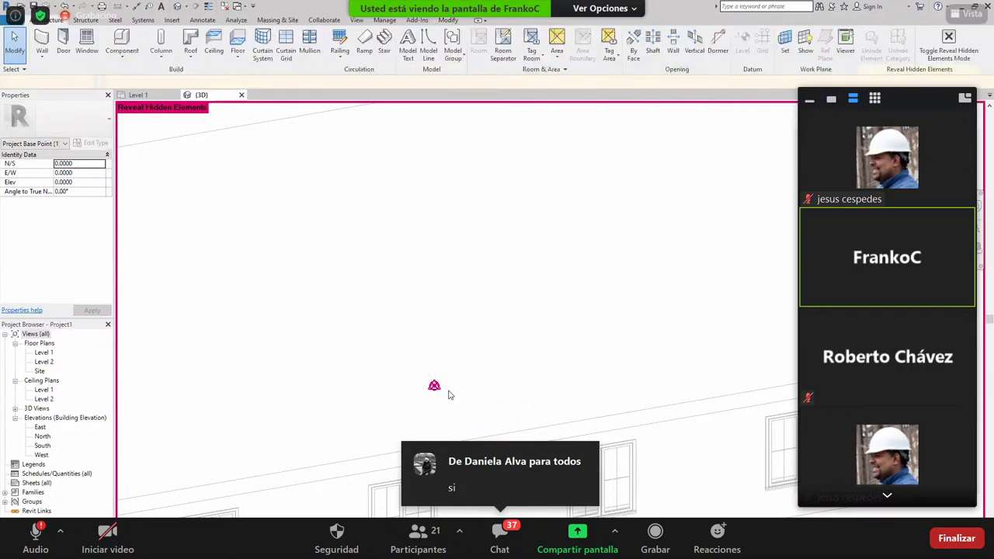
- Box-select the area around the base point and one window, clear the selection, and turn off Reveal Hidden Elements
{"action": "scroll", "coordinate": [435, 388], "scroll_direction": "down", "scroll_amount": 4}
{"action": "scroll", "coordinate": [427, 362], "scroll_direction": "down", "scroll_amount": 2}
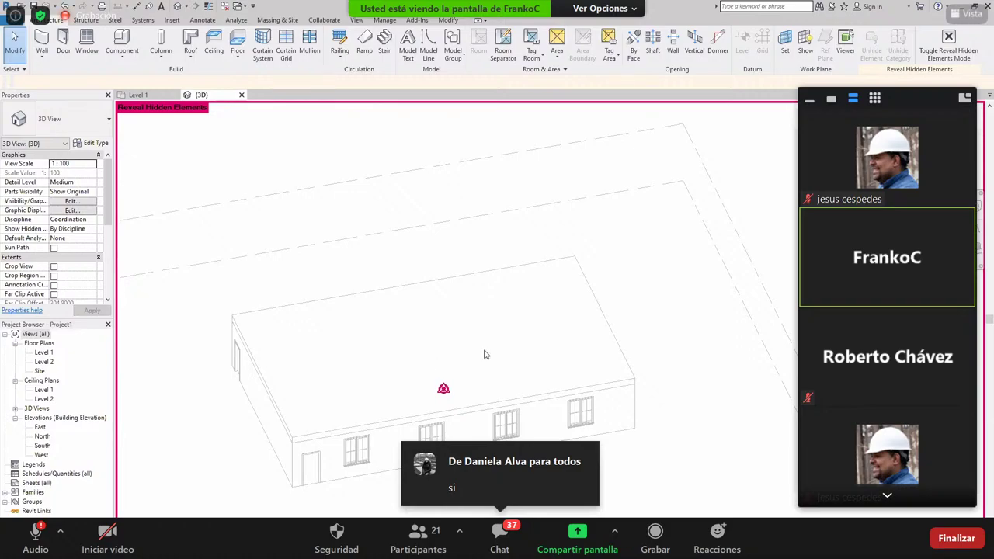
{"action": "middle_click_drag", "start_coordinate": [483, 355], "coordinate": [497, 332]}
{"action": "left_click_drag", "start_coordinate": [528, 442], "coordinate": [416, 269]}
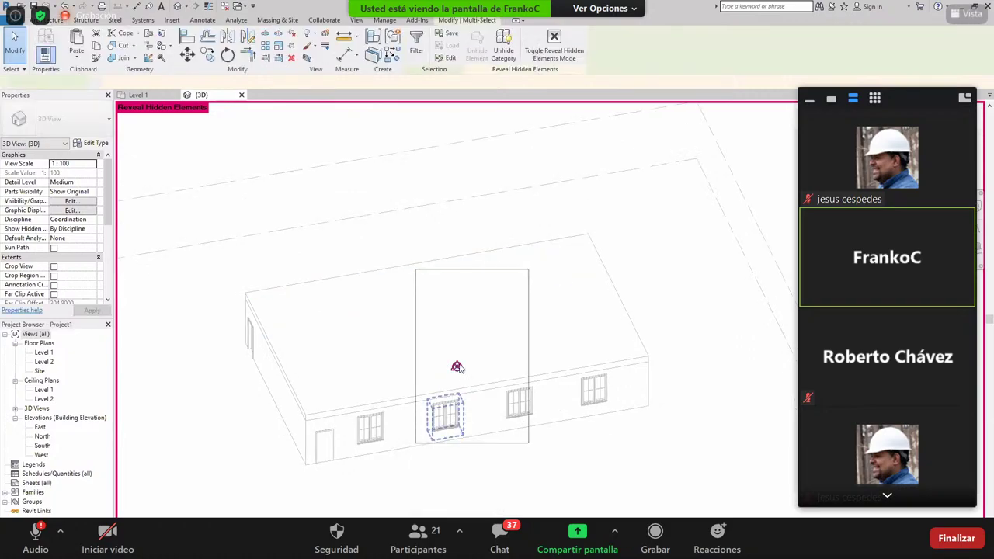
{"action": "left_click", "coordinate": [524, 456]}
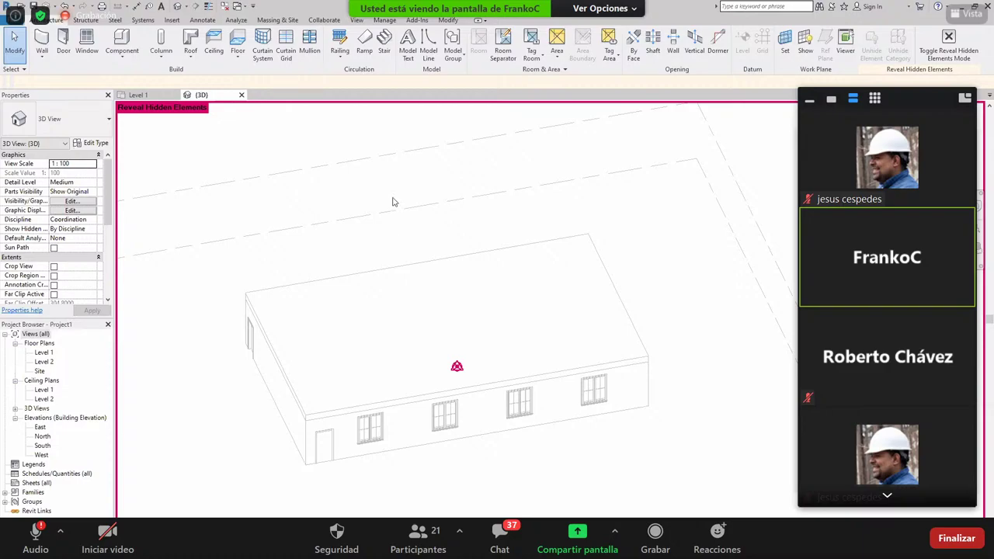
{"action": "key", "text": "r"}
{"action": "key", "text": "h"}
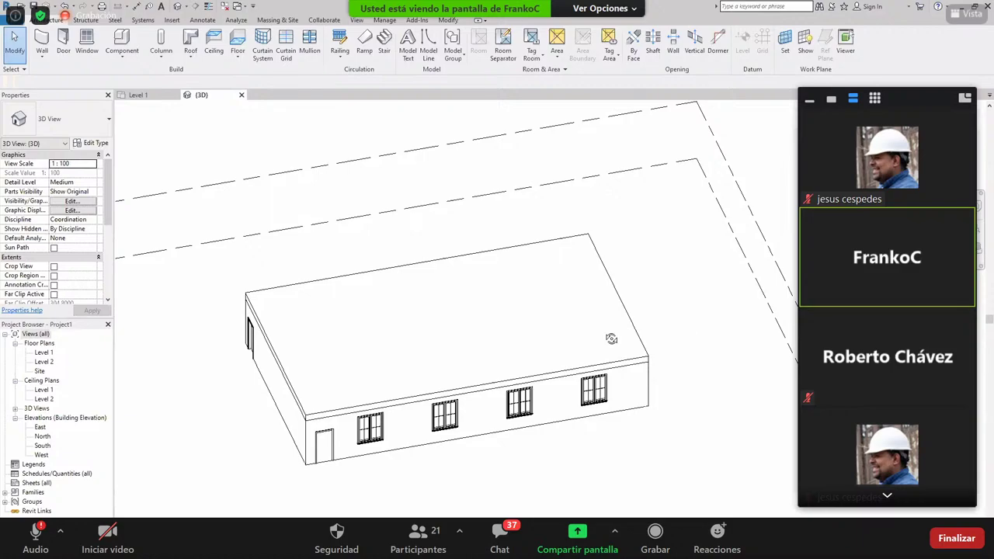
- Select the windowless long exterior wall together with the top slab and open the temporary hide/isolate options
{"action": "middle_click_drag", "start_coordinate": [535, 344], "coordinate": [533, 311], "text": "shift"}
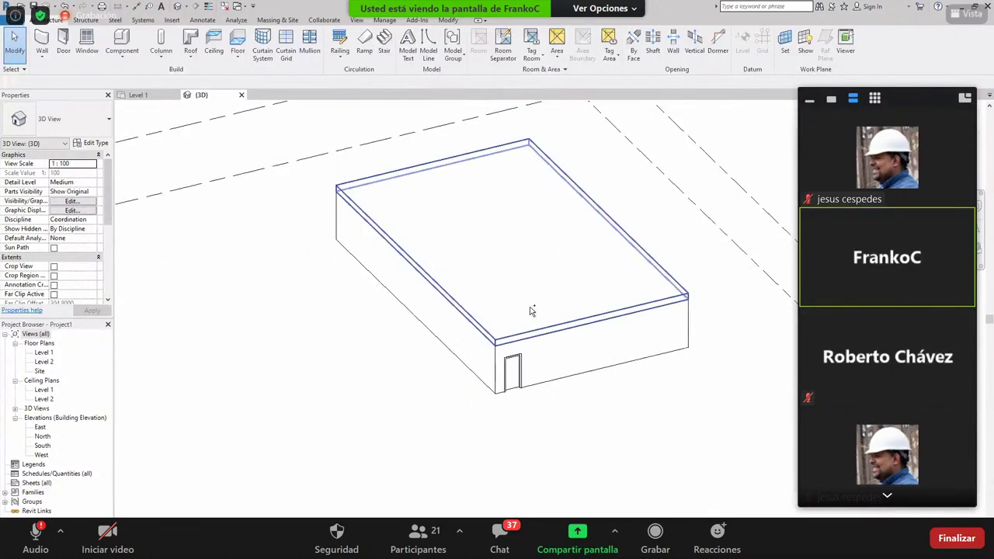
{"action": "scroll", "coordinate": [532, 310], "scroll_direction": "up", "scroll_amount": 5}
{"action": "left_click", "coordinate": [483, 374]}
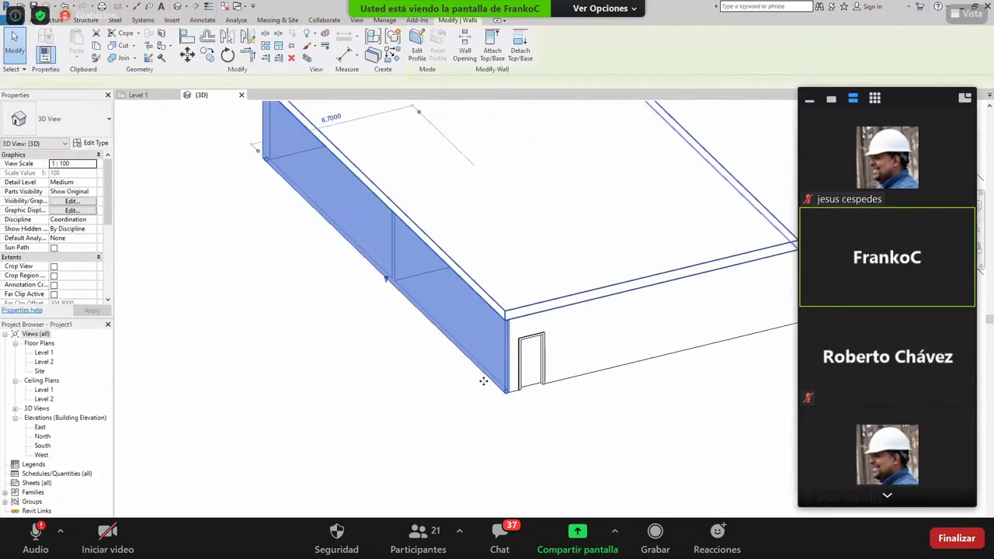
{"action": "scroll", "coordinate": [444, 285], "scroll_direction": "down", "scroll_amount": 5}
{"action": "left_click", "coordinate": [438, 225]}
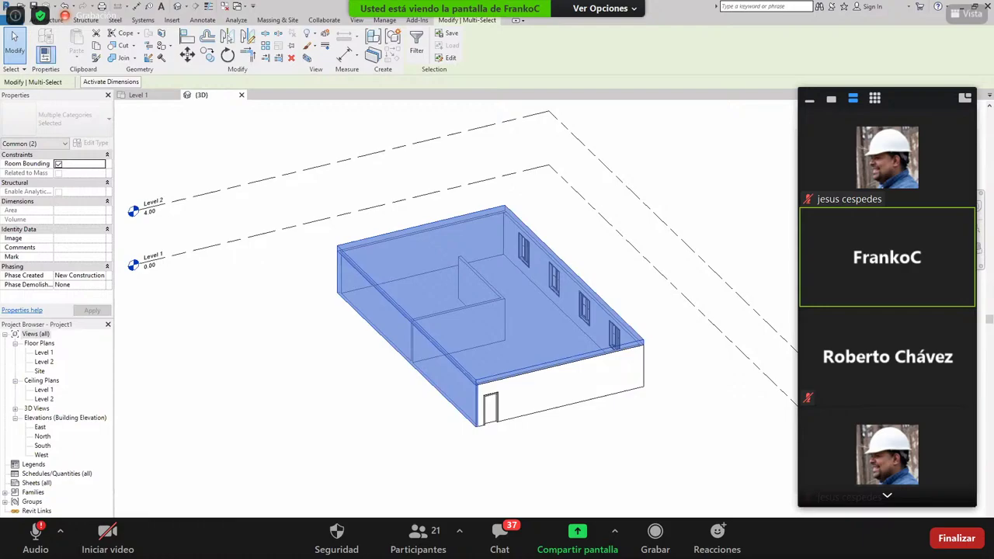
{"action": "left_click", "coordinate": [237, 525]}
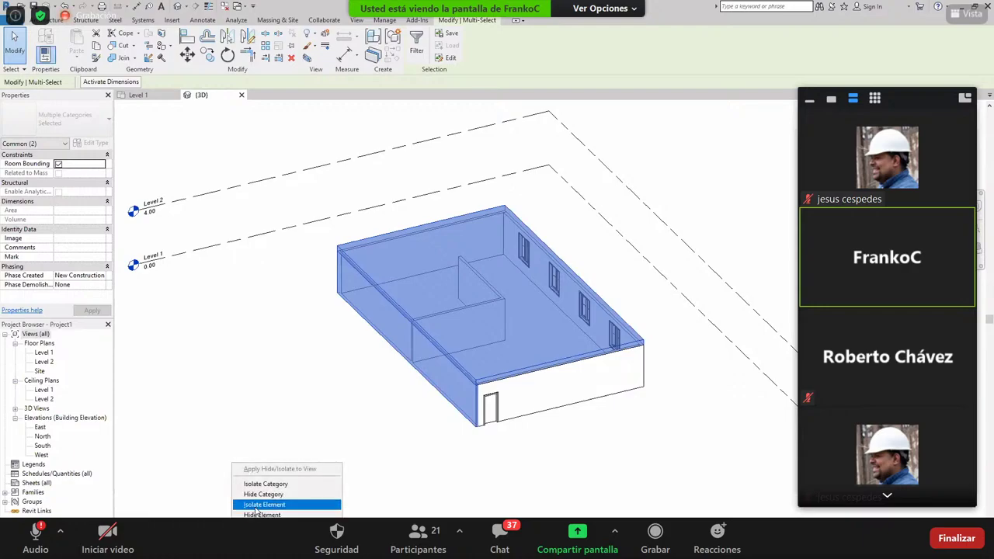